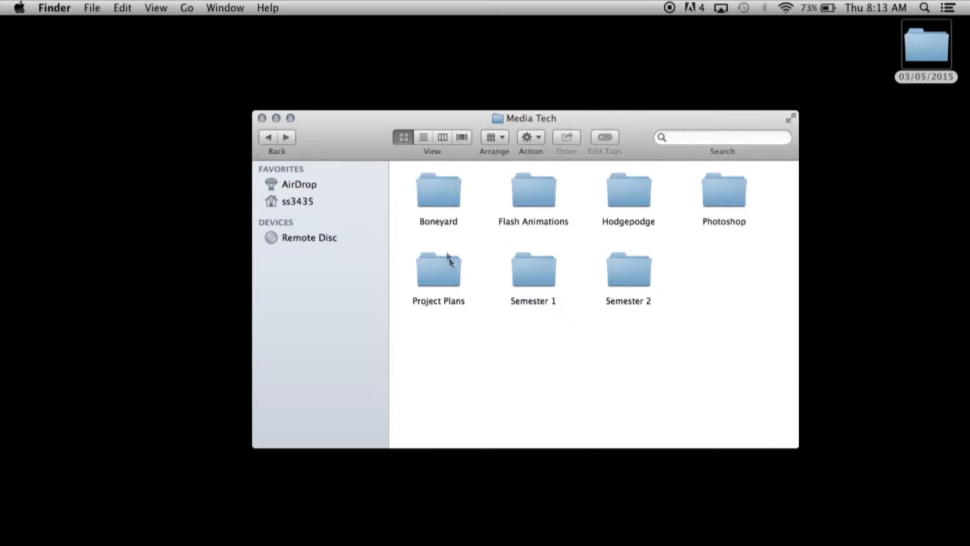
double_click(439, 267)
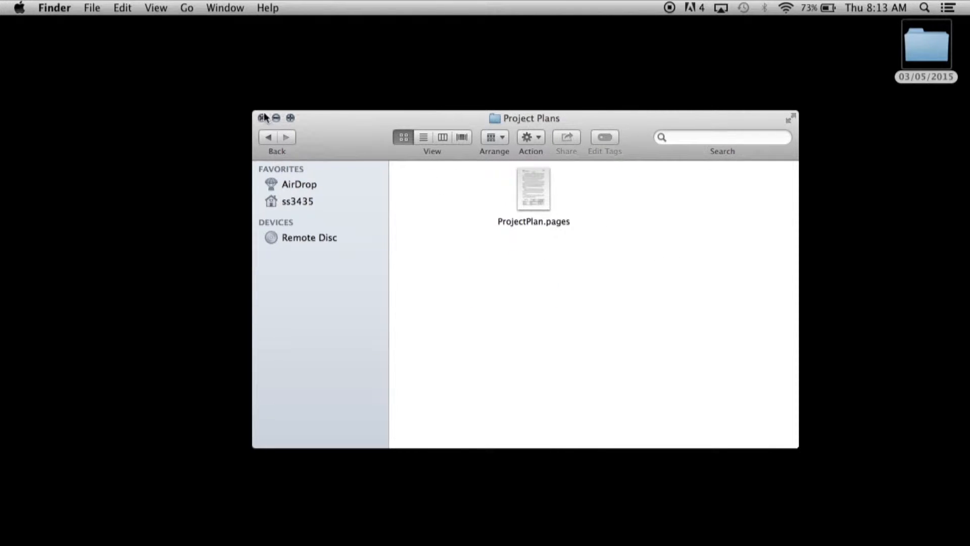
left_click(271, 137)
double_click(443, 198)
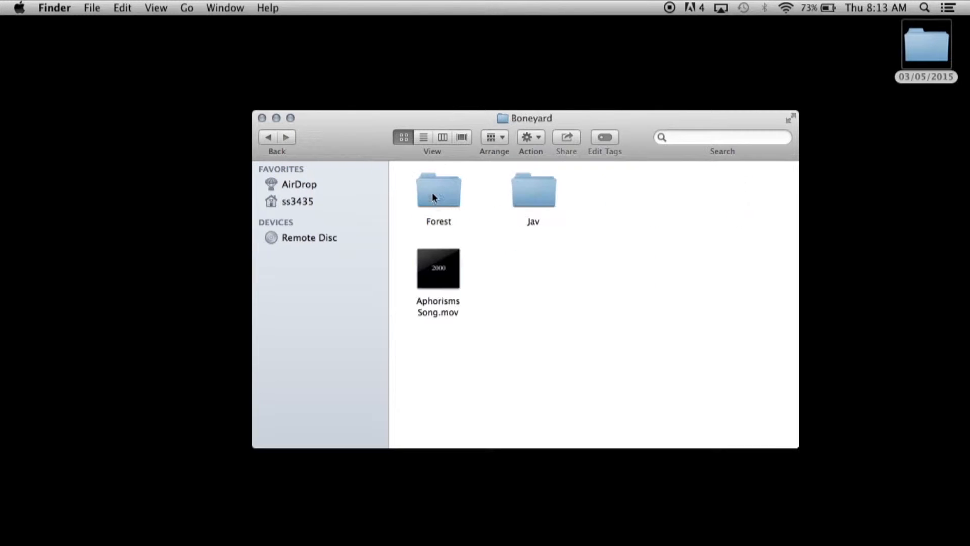
left_click(268, 136)
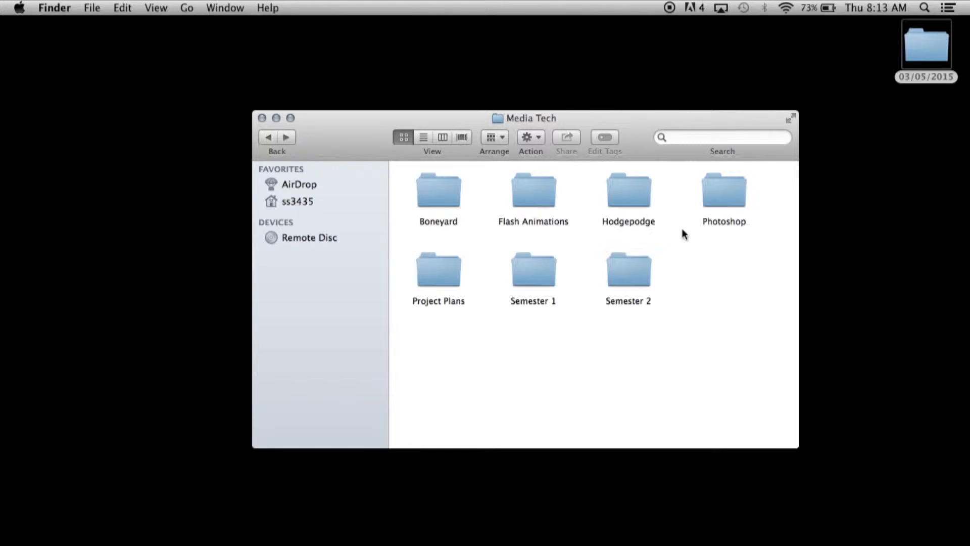
Open the Scene folder inside the Hodgepodge folder
left_click(635, 202)
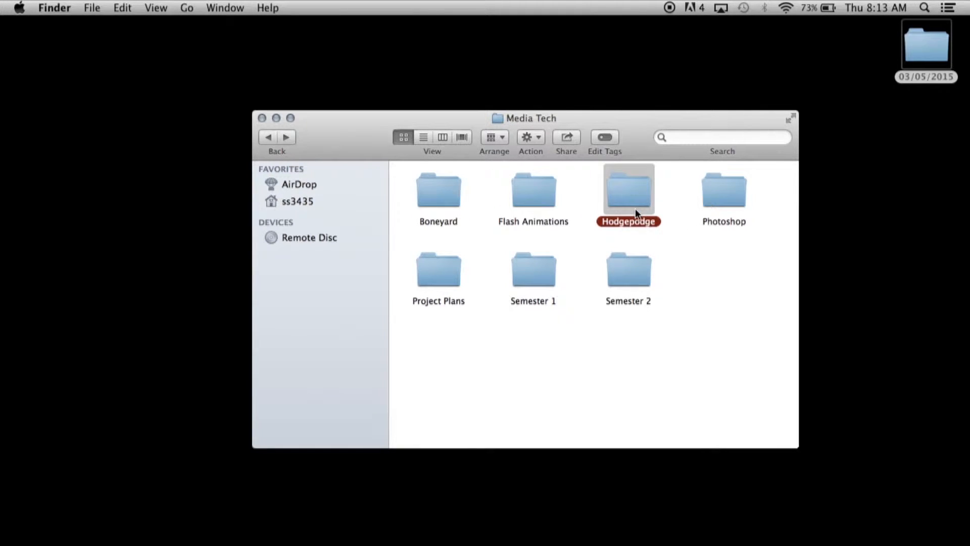
double_click(633, 199)
double_click(533, 185)
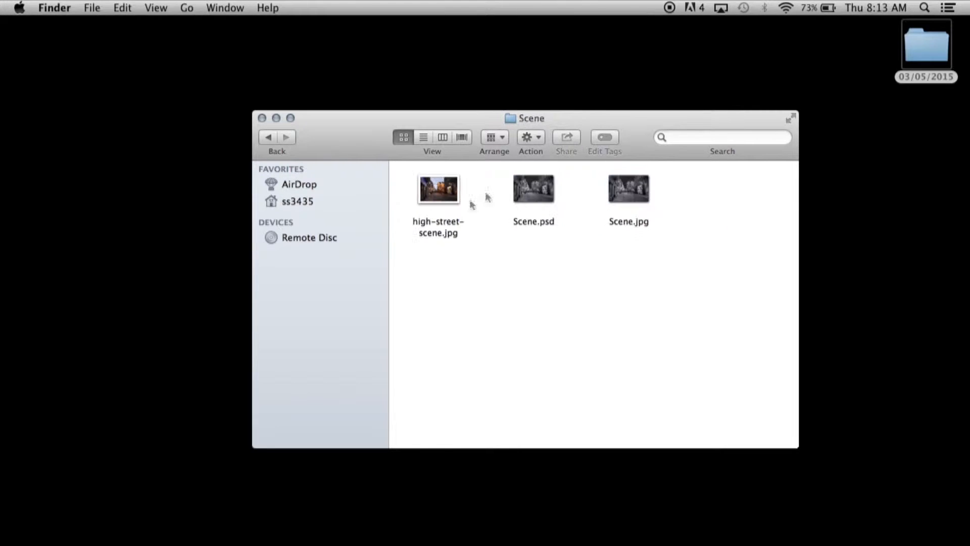
View the original high-street-scene.jpg and the edited Scene.jpg, closing each image after viewing it
double_click(429, 195)
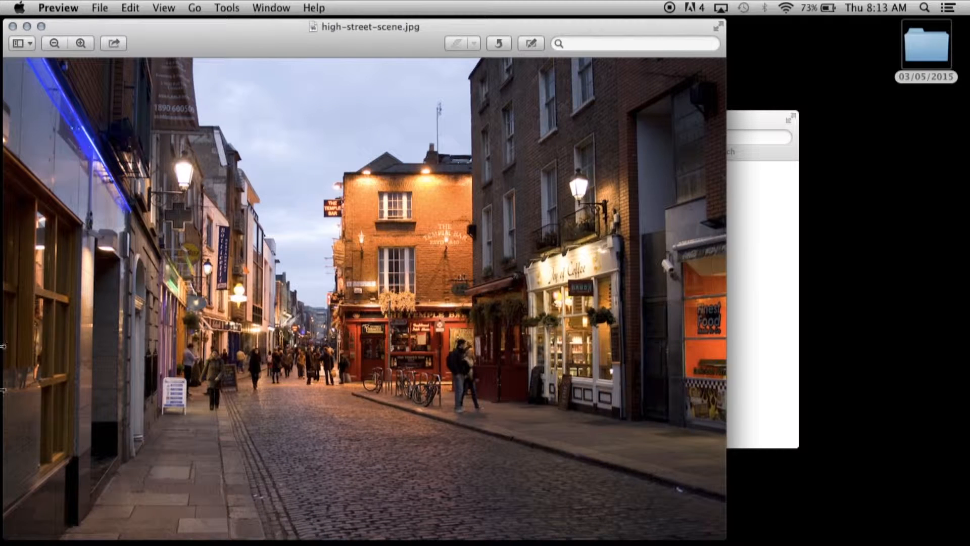
left_click(12, 26)
double_click(619, 190)
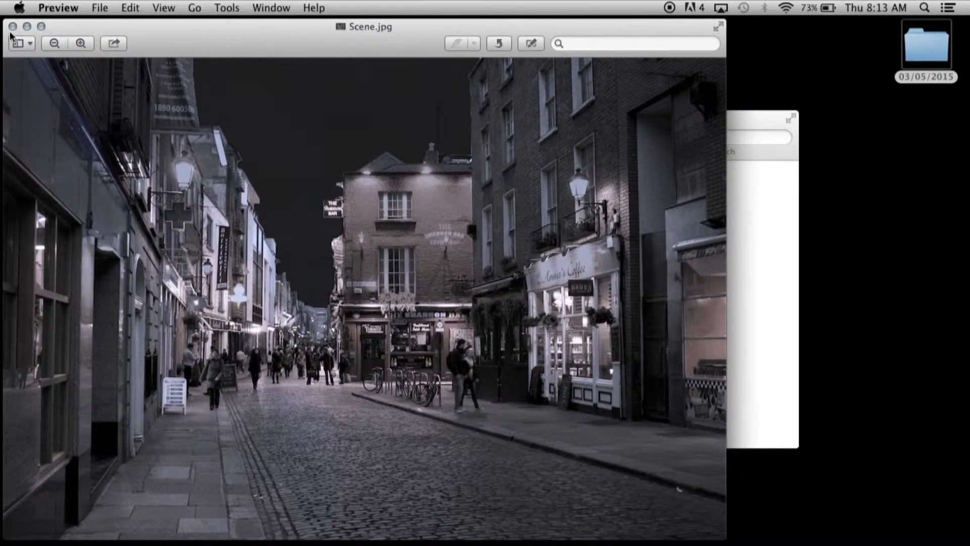
left_click(12, 26)
Switch to Photoshop and convert the locked background of high-street-scene.jpg into a regular layer with the default settings
mouse_move(399, 543)
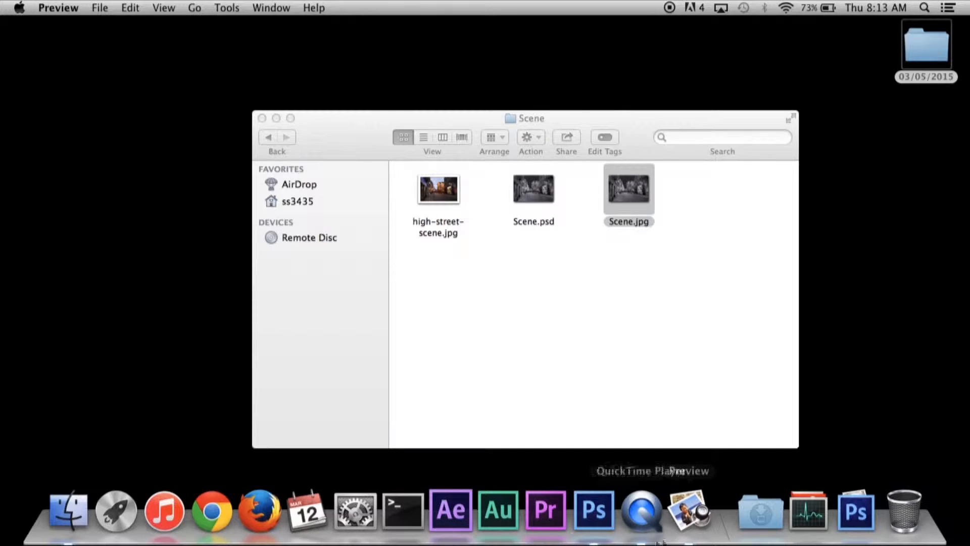
left_click(591, 521)
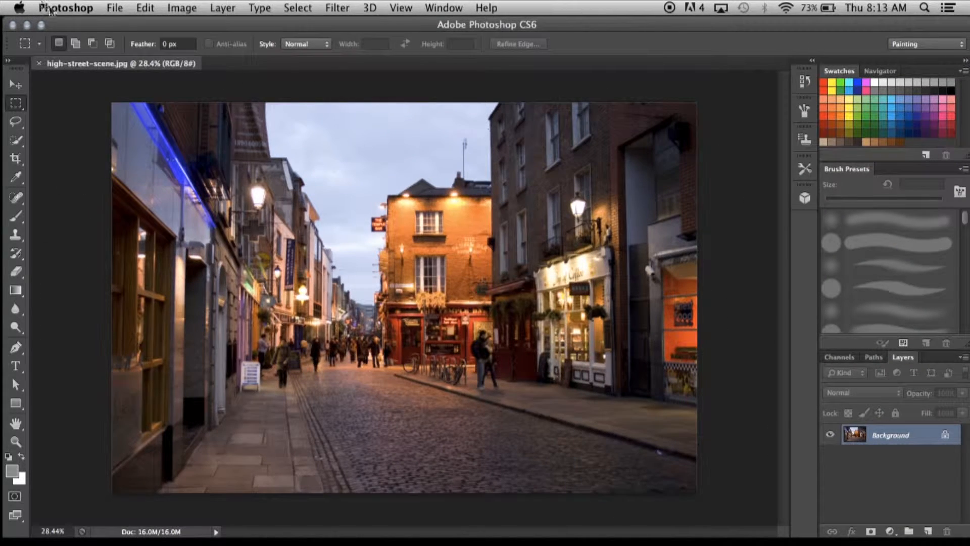
double_click(945, 441)
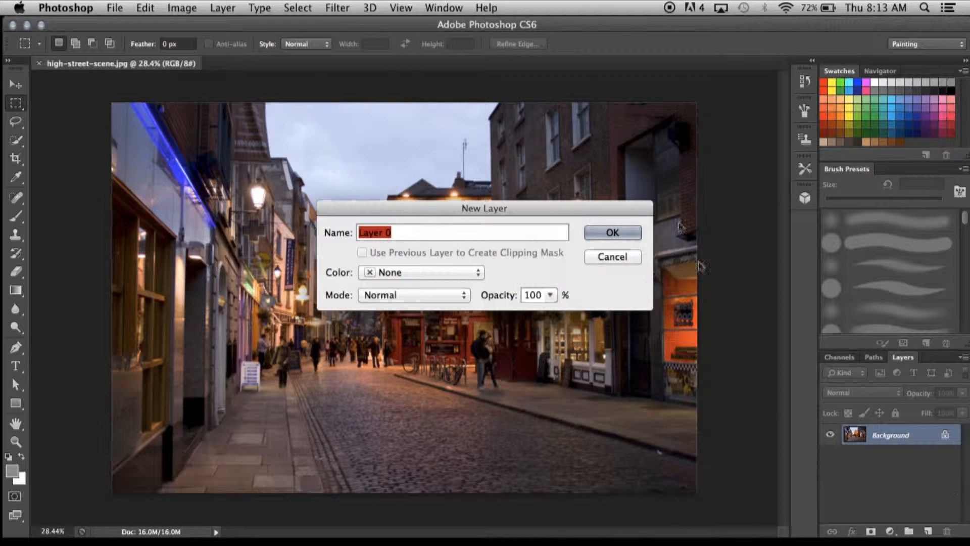
left_click(620, 257)
double_click(945, 441)
left_click(614, 232)
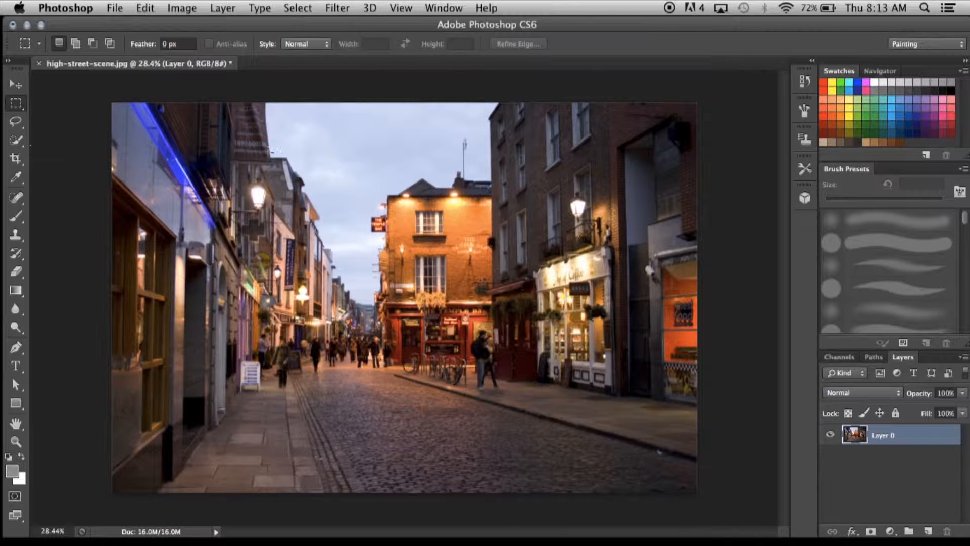
Open the blending options of the photo layer and enable the Color Overlay effect
left_click(16, 140)
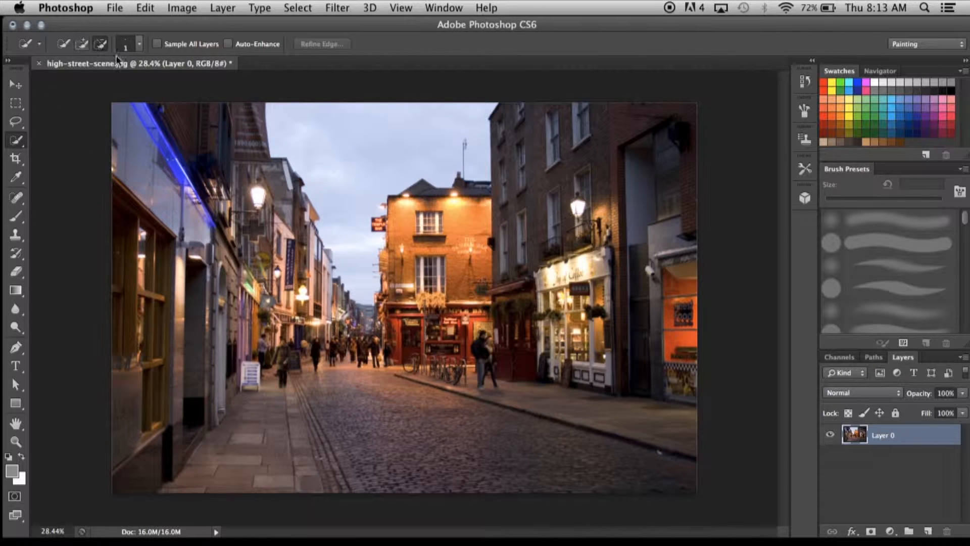
right_click(911, 439)
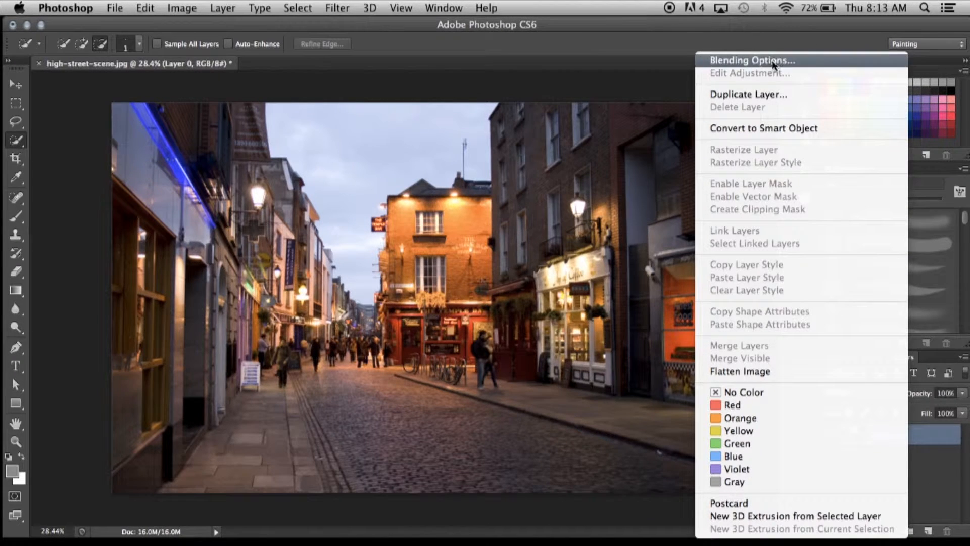
left_click(757, 63)
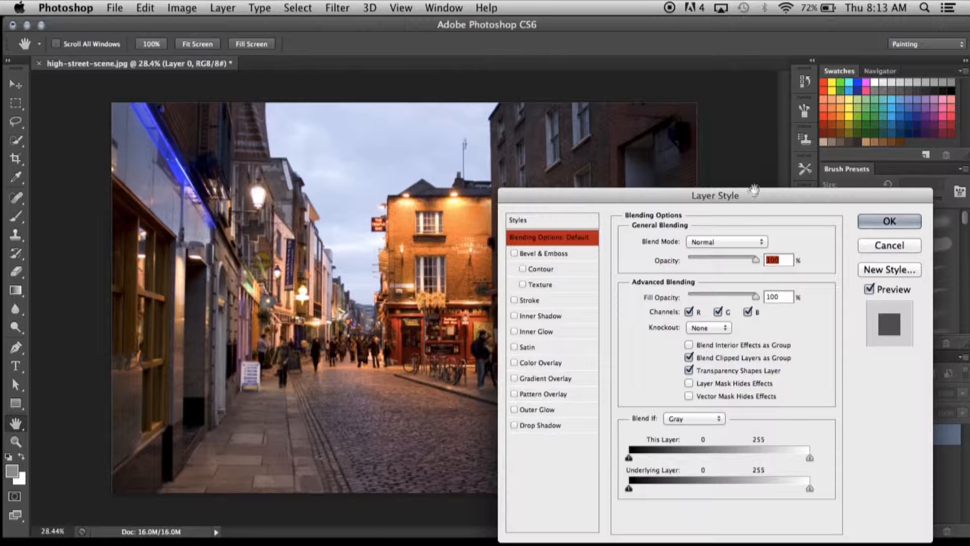
left_click_drag(741, 200, 569, 91)
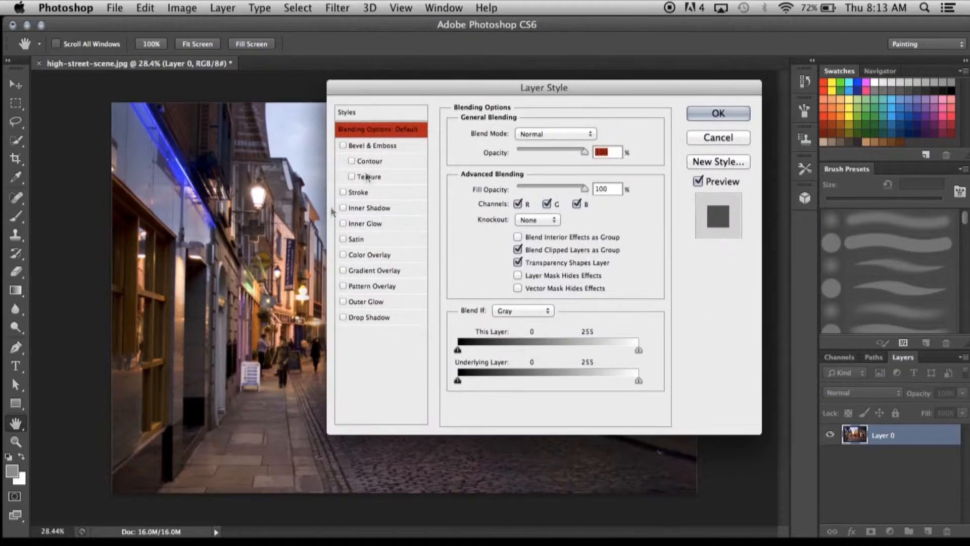
left_click(348, 256)
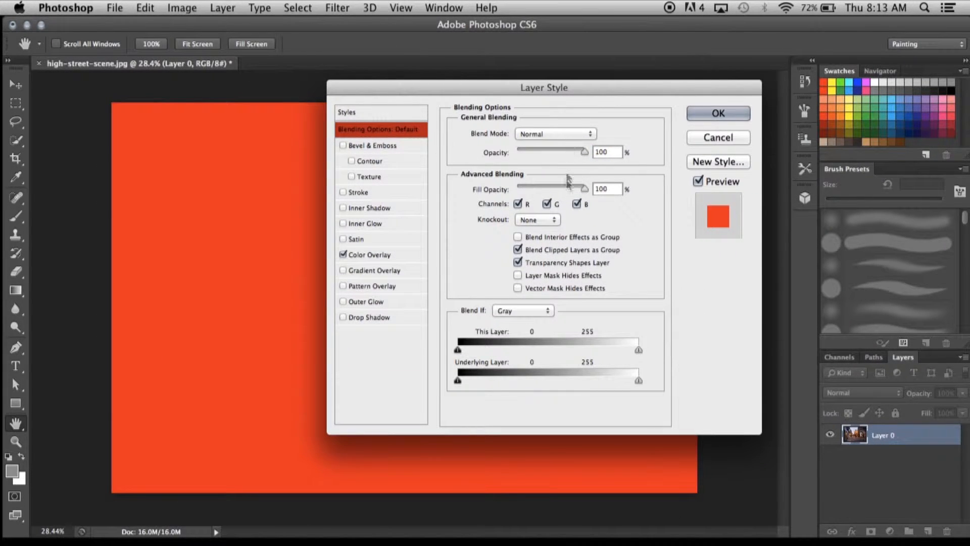
left_click(589, 133)
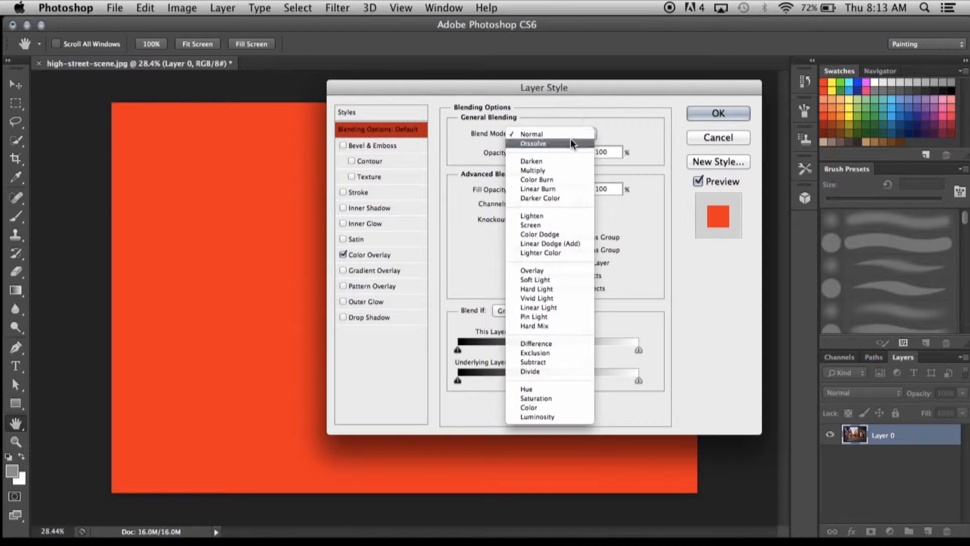
left_click(588, 129)
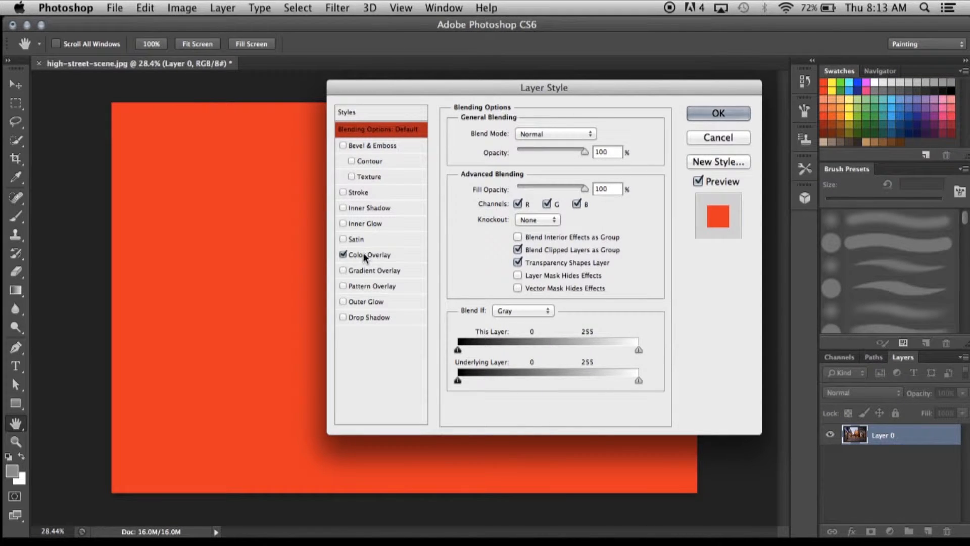
Set the overlay color to black, lower its opacity to darken the photo, and apply the layer style
left_click(367, 256)
left_click(594, 135)
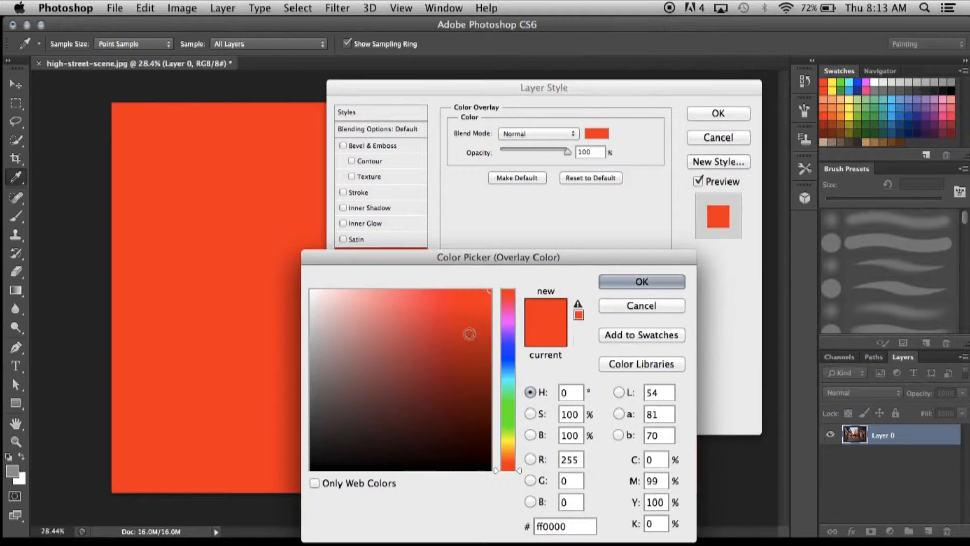
left_click_drag(471, 334, 493, 472)
left_click(642, 282)
left_click_drag(568, 151, 529, 155)
left_click_drag(570, 82, 468, 317)
left_click(619, 342)
Set up the Quick Selection tool to add to the selection with a 100 px brush
key("w")
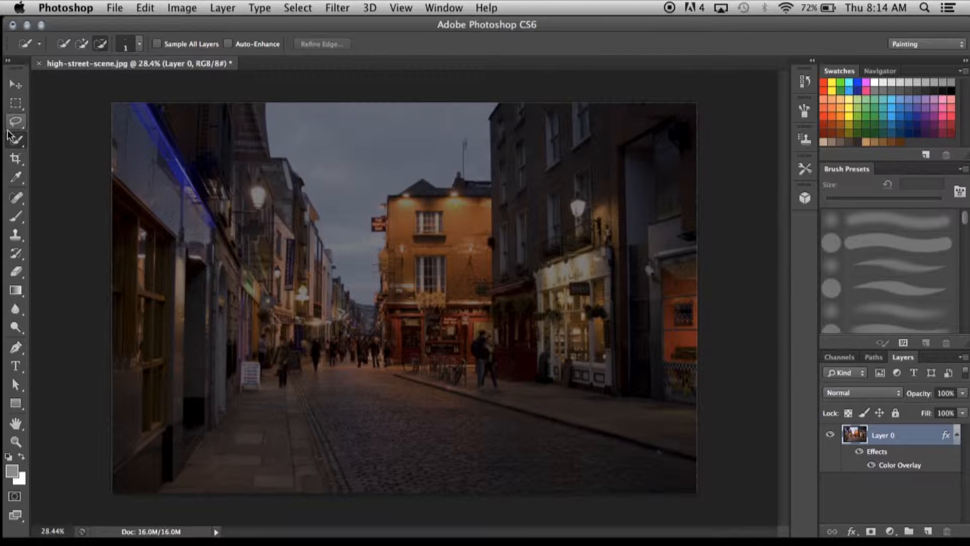
left_click(81, 44)
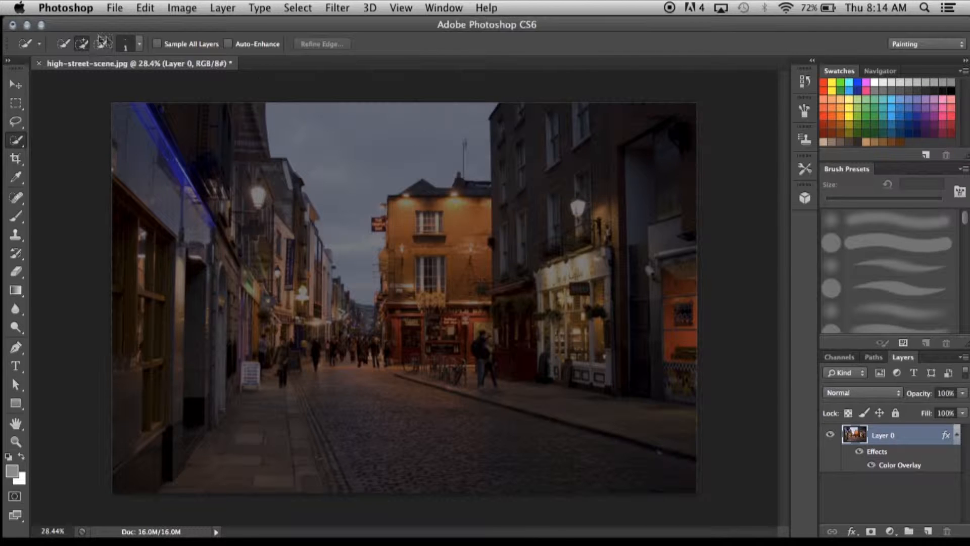
left_click(137, 46)
left_click_drag(103, 80, 125, 81)
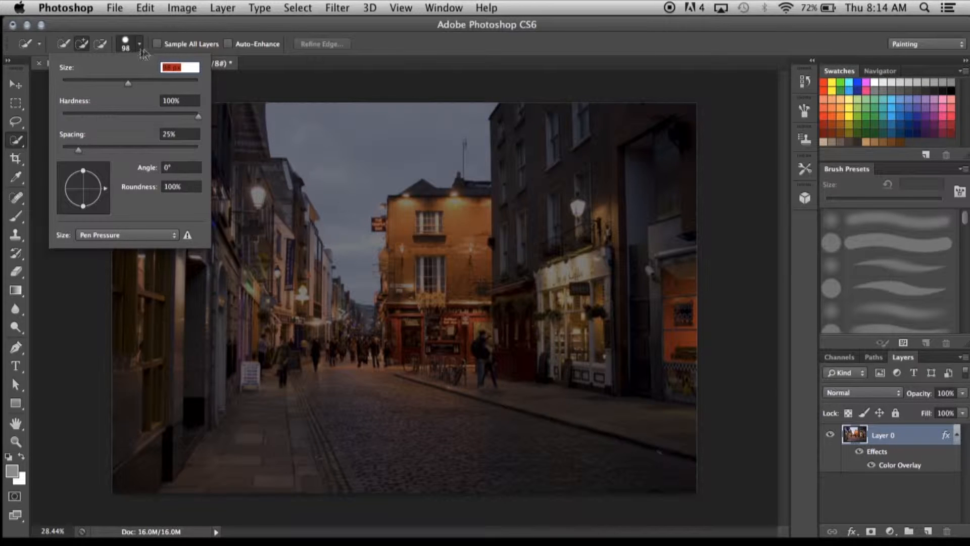
type("100")
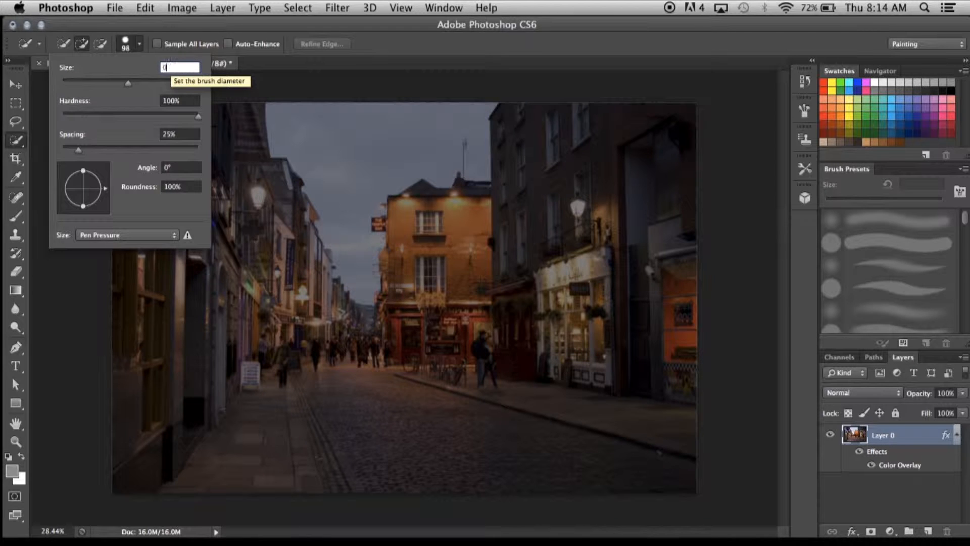
key("BackSpace")
type("0")
key("Return")
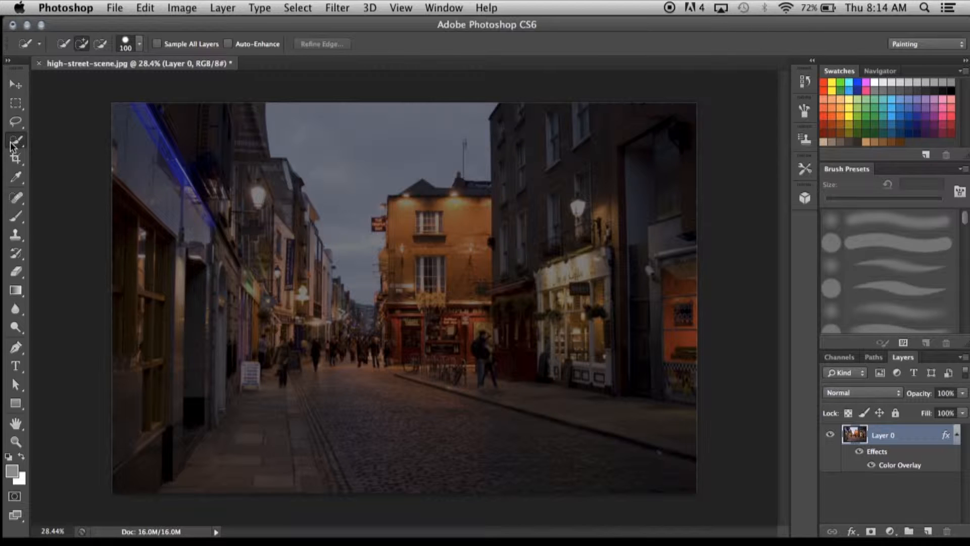
Select the sky between the buildings and subtract the edge of the orange building from the selection
mouse_move(328, 139)
left_mouse_down()
mouse_move(340, 130)
mouse_move(429, 143)
mouse_move(373, 211)
mouse_move(319, 173)
left_mouse_up()
key("alt")
mouse_move(385, 228)
left_mouse_down()
mouse_move(385, 217)
mouse_move(389, 260)
mouse_move(392, 201)
left_mouse_up()
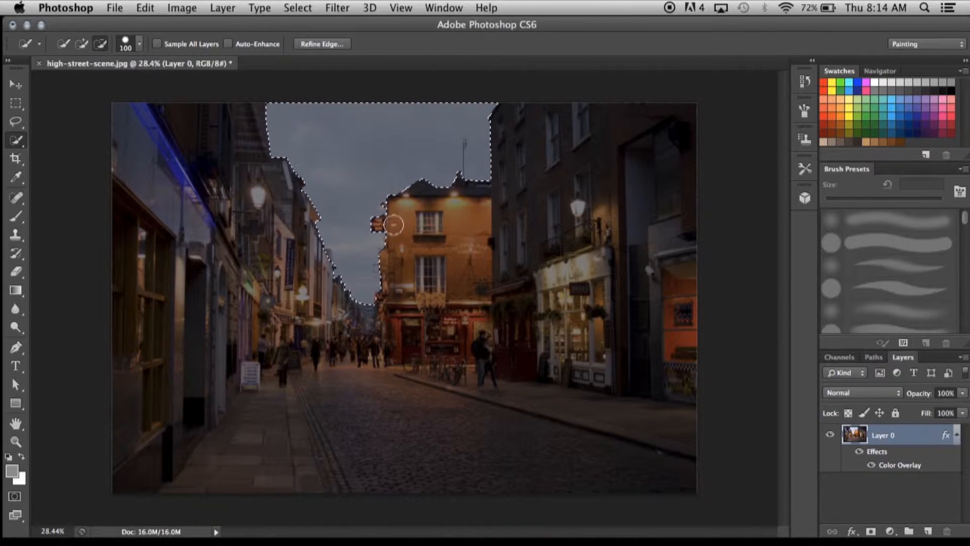
Reduce the selection brush to 71 px and subtract the small roof corner on the left-hand buildings from the sky selection
scroll(312, 233, "up", 10)
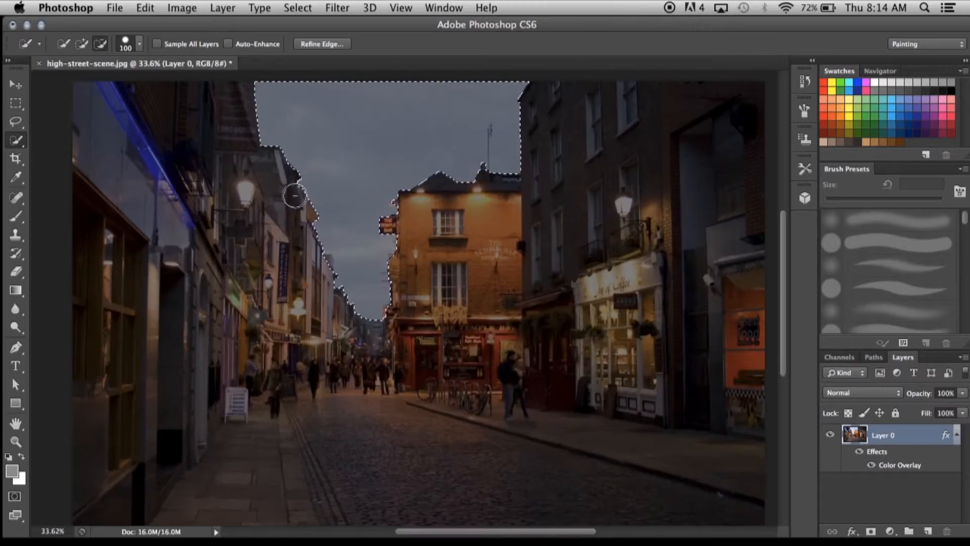
scroll(326, 243, "down", 10)
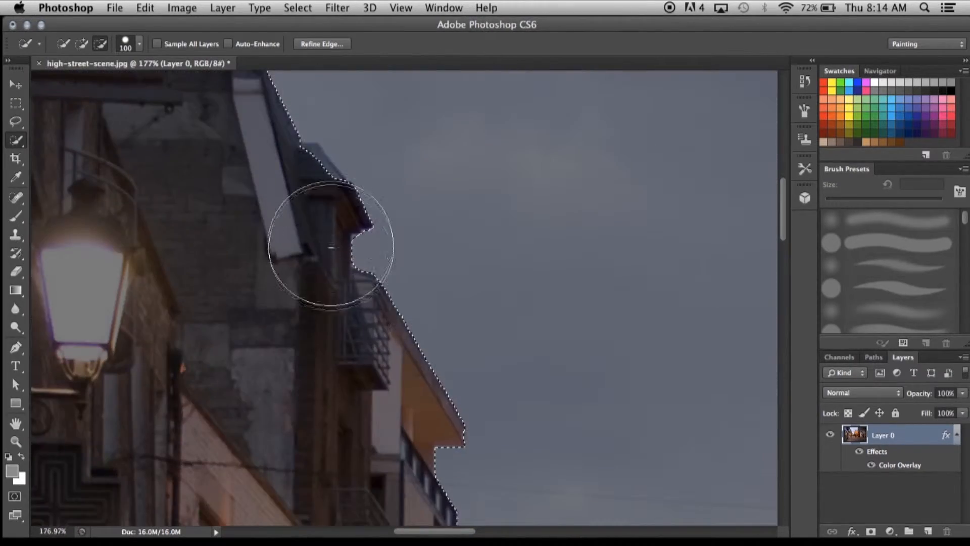
scroll(324, 237, "down", 5)
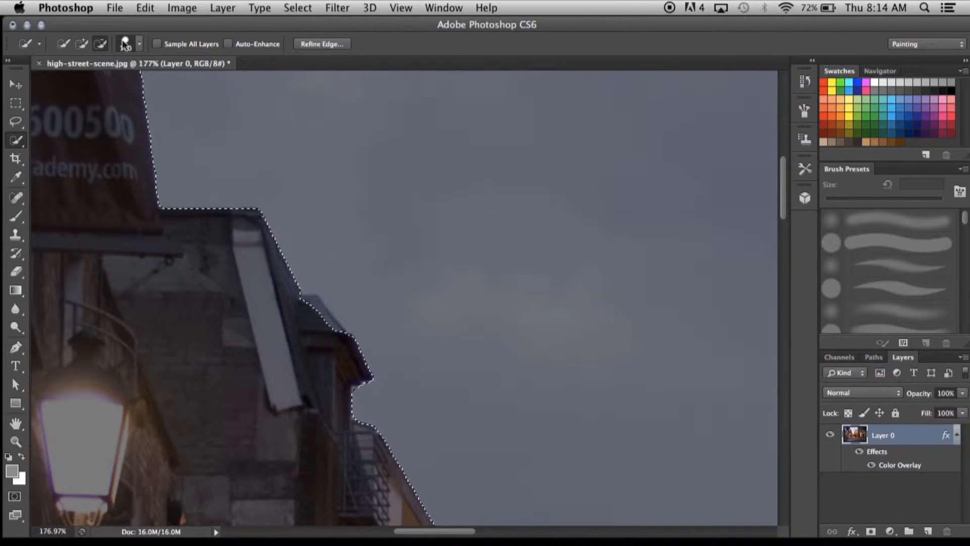
left_click(137, 45)
left_click_drag(115, 82, 110, 84)
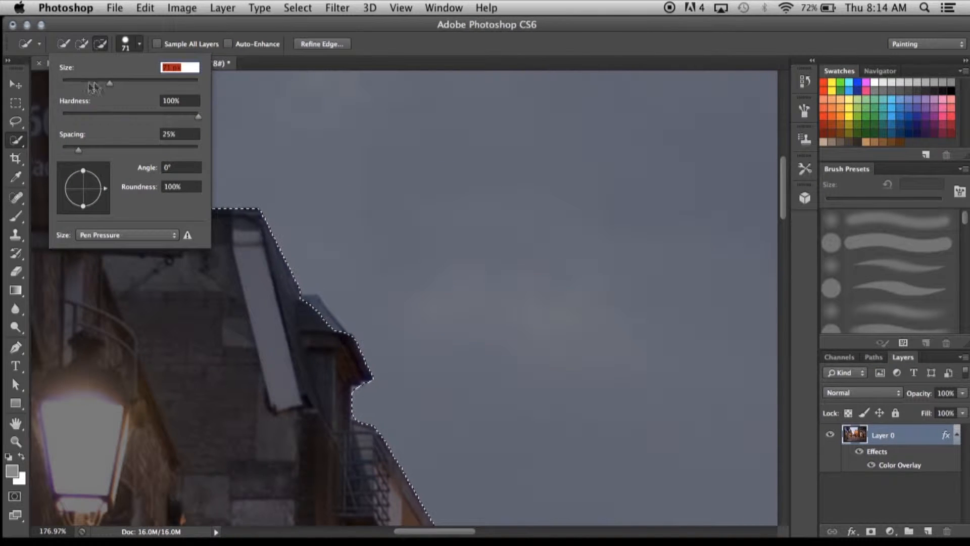
left_click(129, 47)
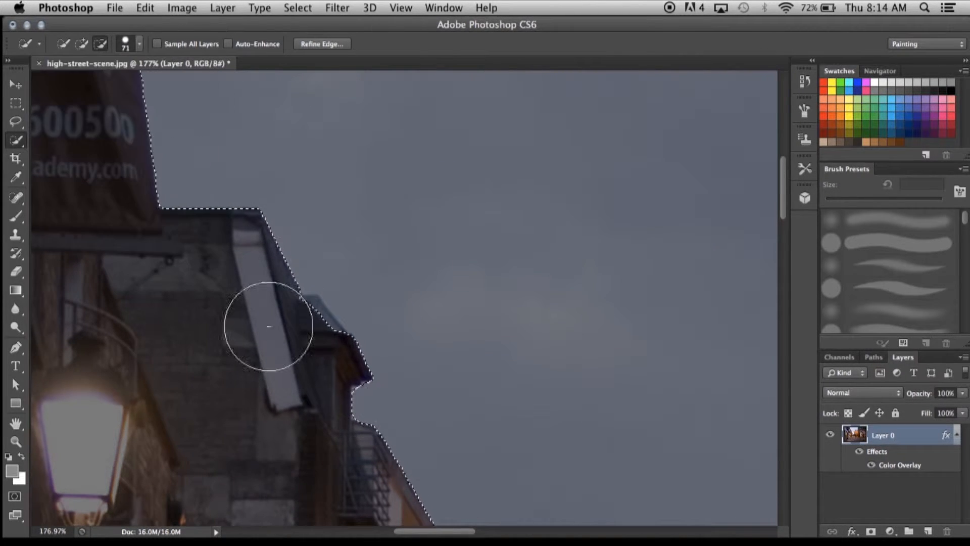
mouse_move(287, 347)
left_mouse_down()
mouse_move(288, 337)
mouse_move(298, 379)
left_mouse_up()
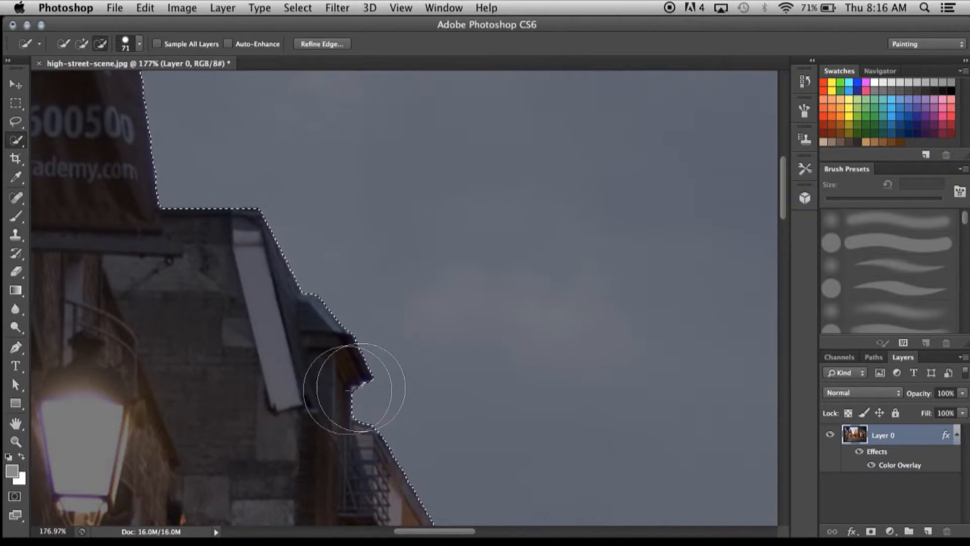
Inspect the edge of the sky selection along the banner and rooftops on the left side of the street
scroll(307, 326, "down", 3)
scroll(307, 322, "up", 2)
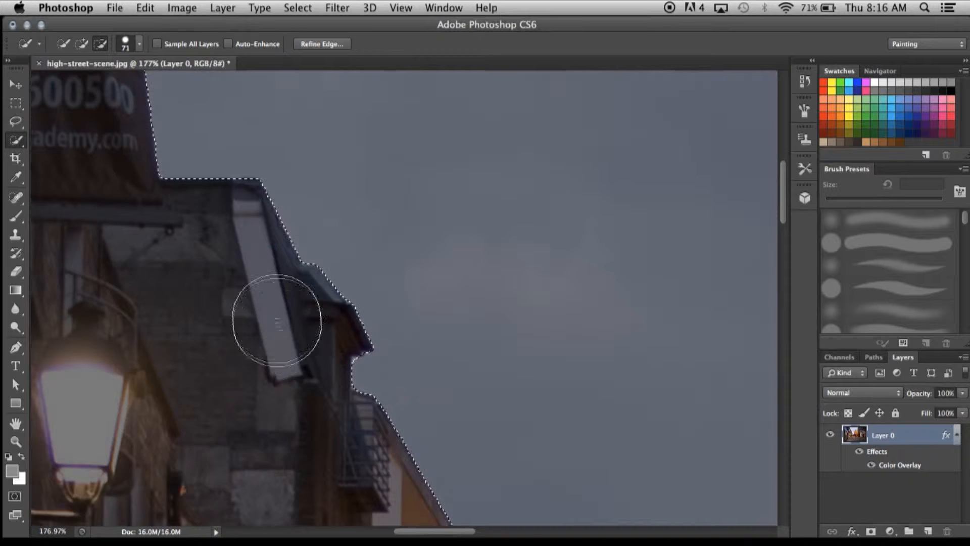
scroll(268, 320, "up", 1)
scroll(54, 281, "up", 5)
scroll(141, 288, "down", 6)
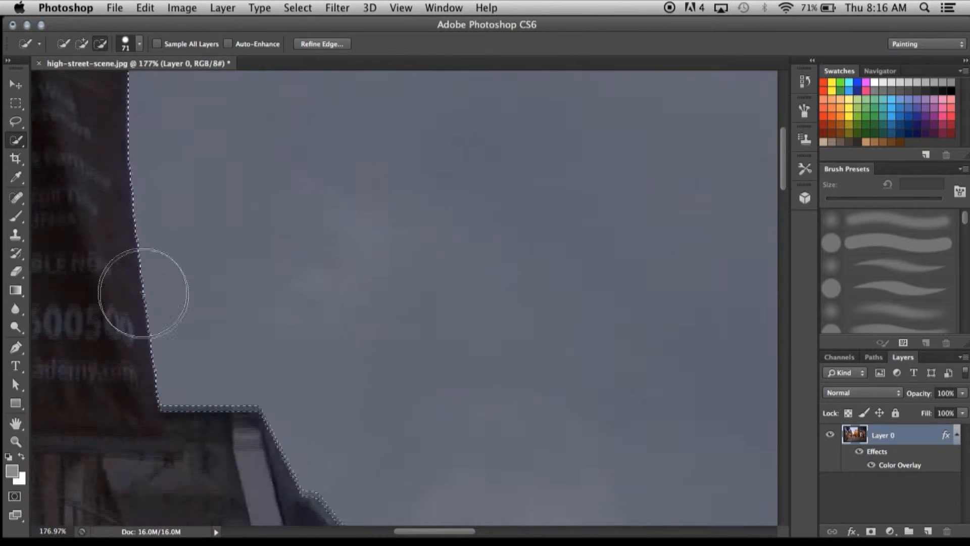
scroll(202, 301, "down", 3)
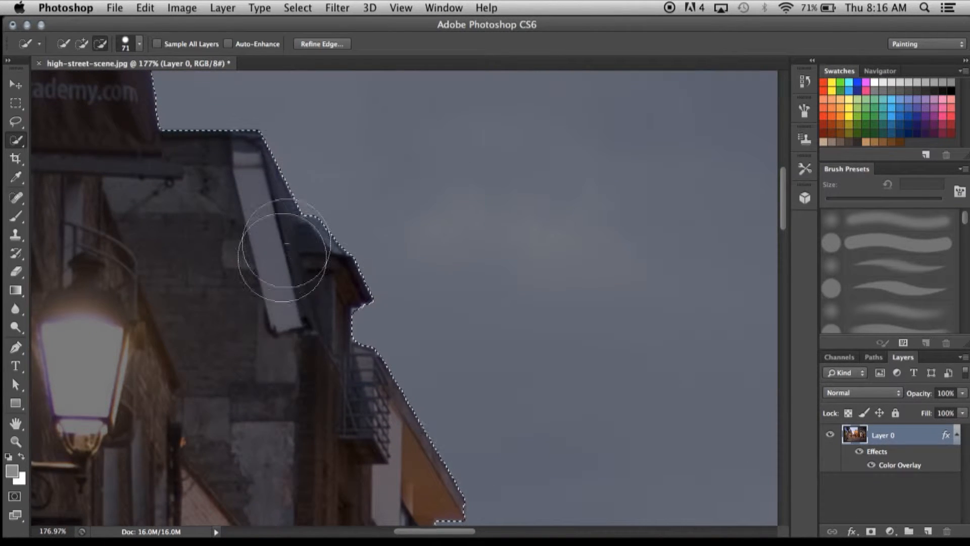
scroll(328, 280, "down", 2)
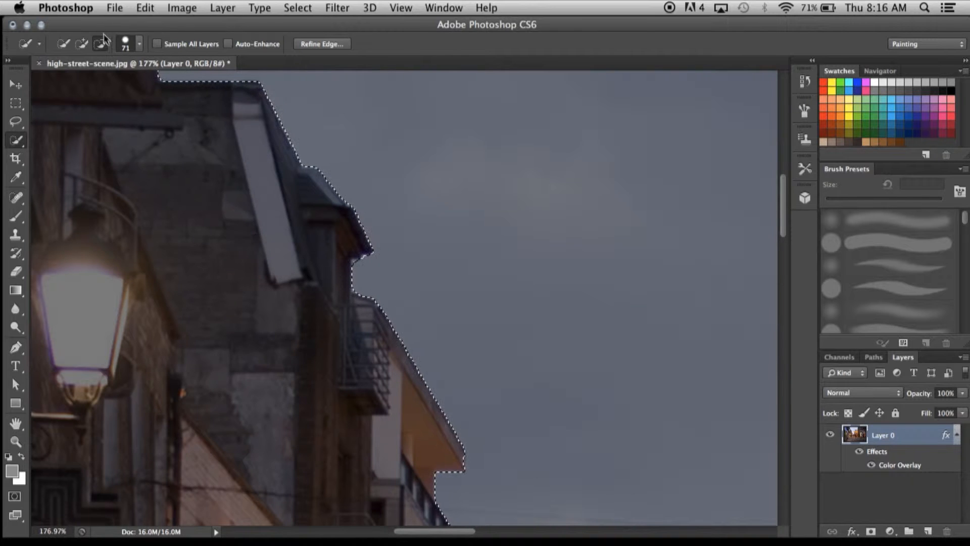
Subtract the small red hanging sign and the edge of the pub building at the street's far end from the sky selection
scroll(427, 384, "down", 10)
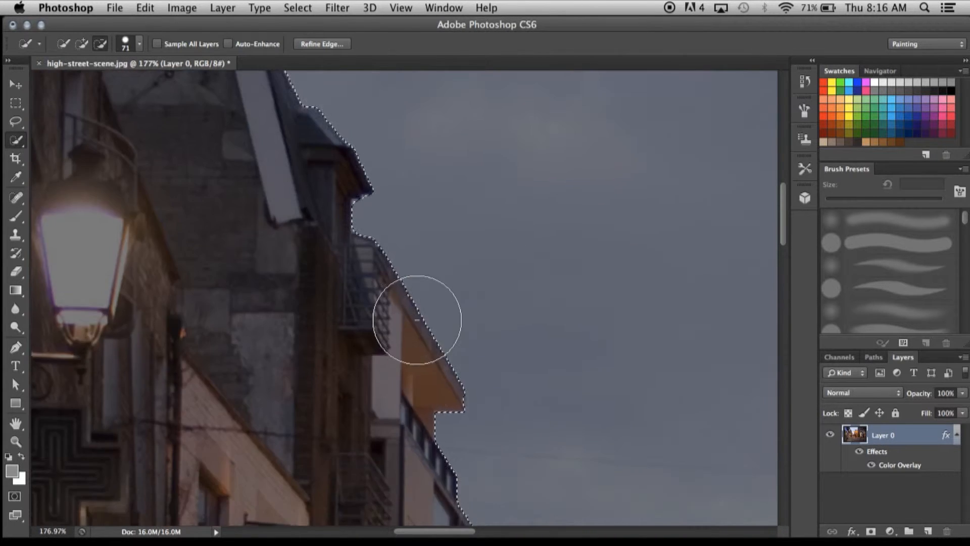
scroll(417, 316, "down", 2)
left_click(481, 404)
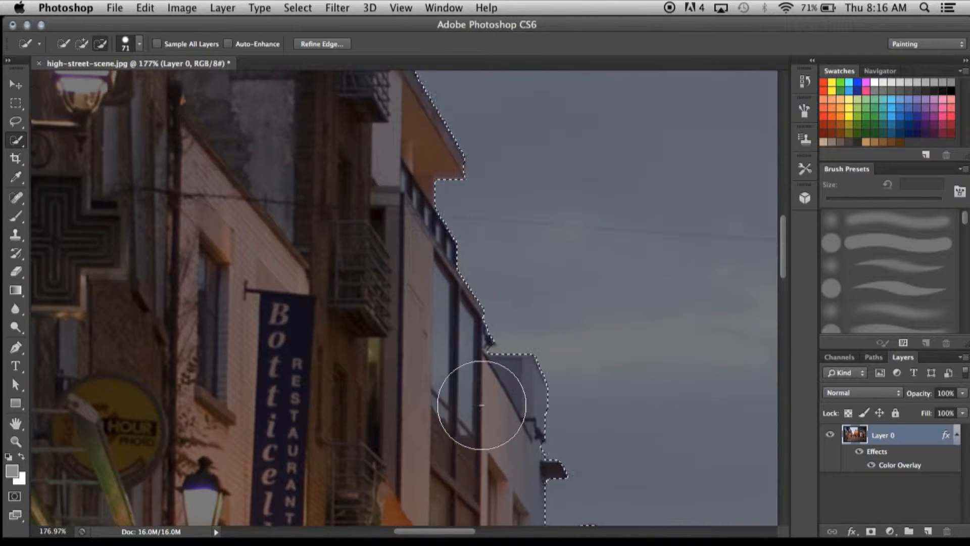
scroll(485, 430, "down", 10)
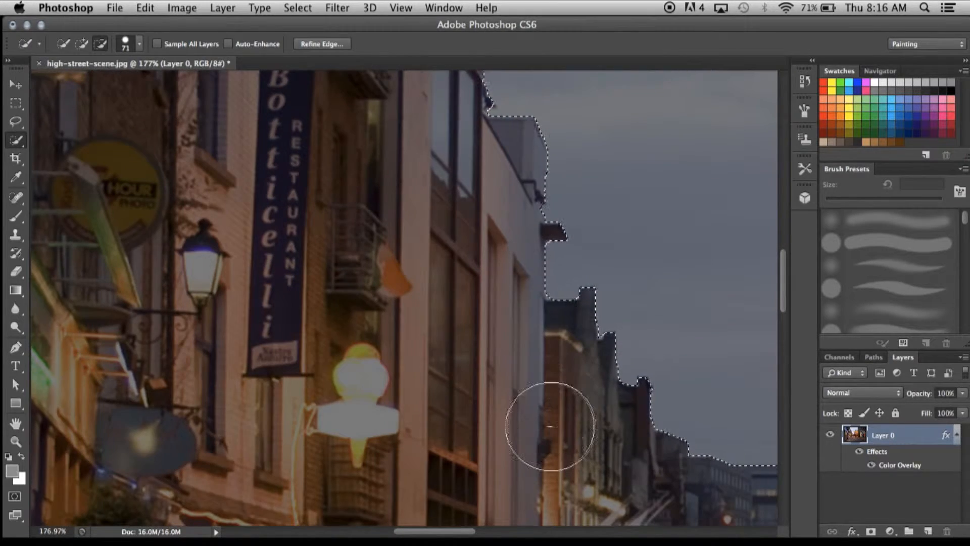
scroll(553, 426, "down", 2)
left_click_drag(429, 531, 481, 531)
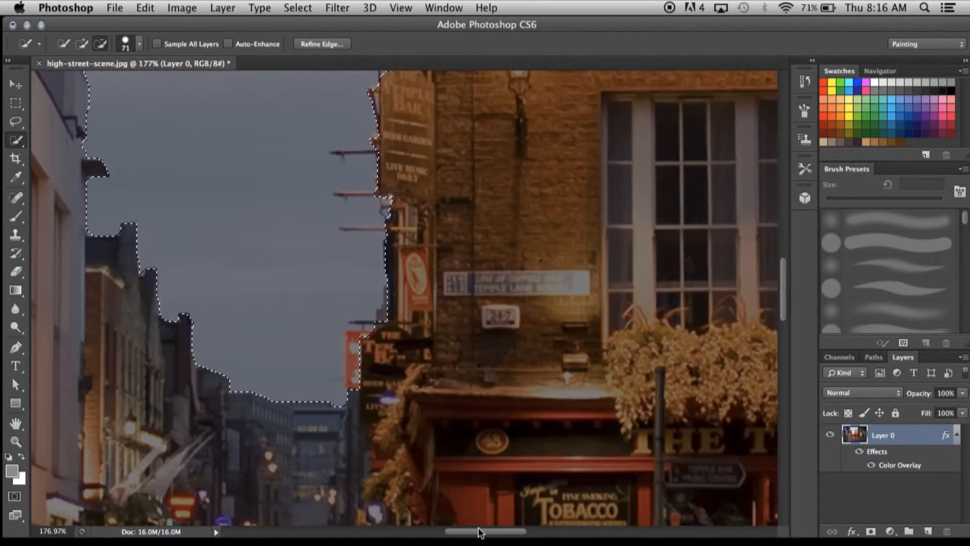
left_click(393, 368)
mouse_move(392, 373)
left_mouse_down()
mouse_move(429, 276)
mouse_move(418, 151)
left_mouse_up()
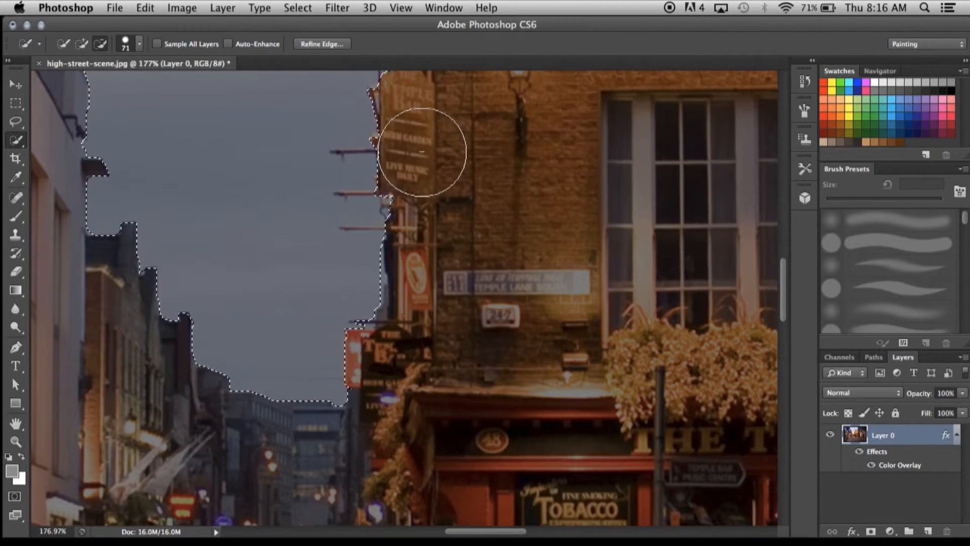
Inspect the sky selection edge along the Temple Bar sign, the pub roof, the chimney and the tall dark building
scroll(429, 196, "up", 5)
scroll(430, 196, "up", 10)
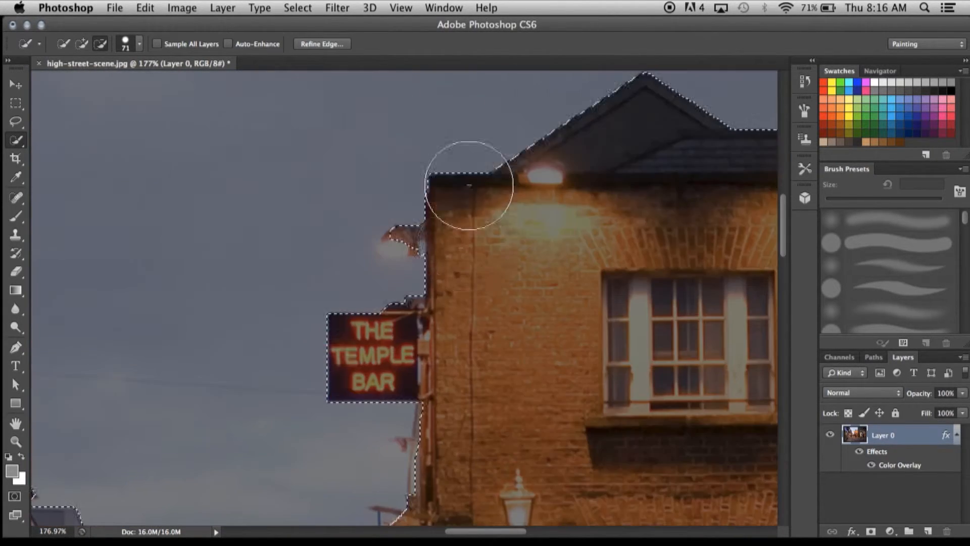
scroll(451, 248, "up", 10)
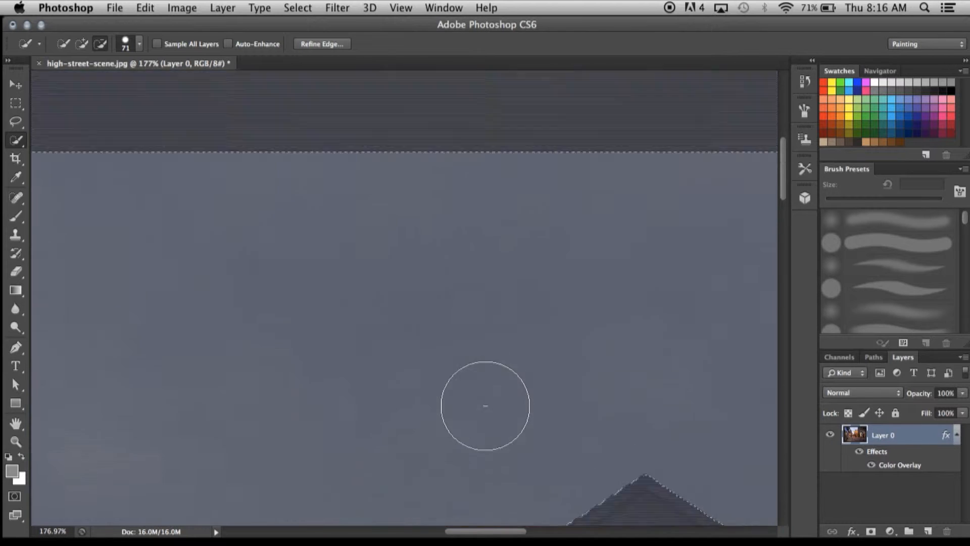
scroll(480, 506, "right", 10)
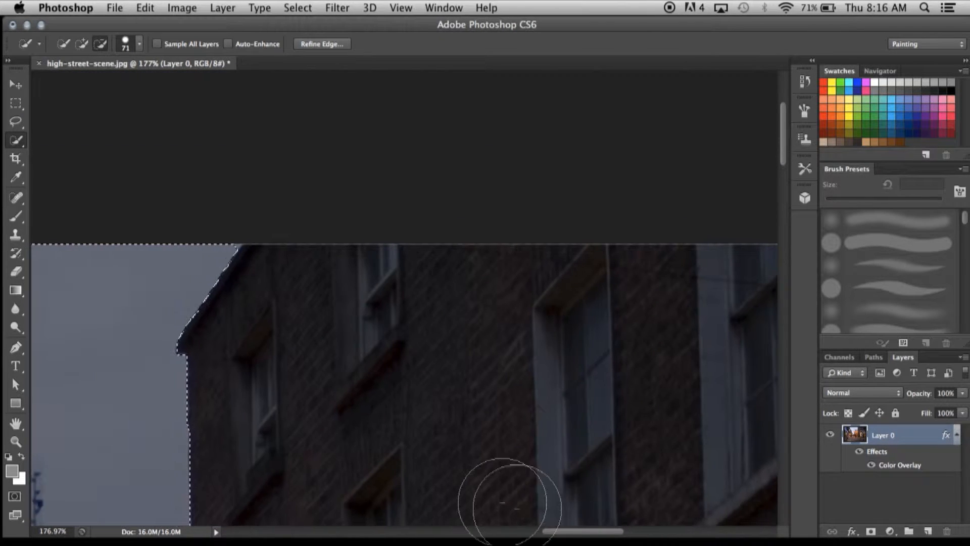
scroll(416, 428, "down", 8)
scroll(415, 428, "down", 3)
left_click_drag(548, 531, 503, 530)
scroll(485, 445, "down", 4)
scroll(487, 423, "up", 3)
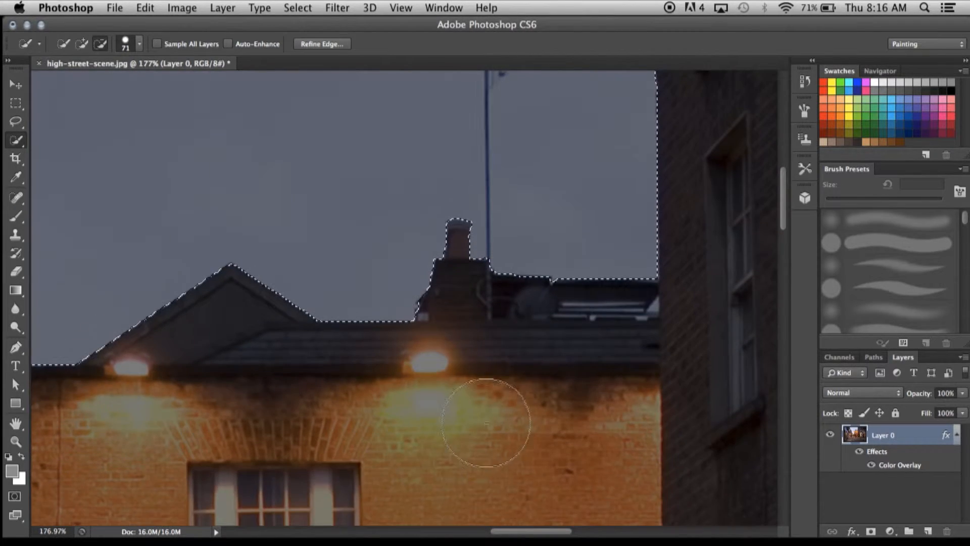
scroll(447, 429, "down", 2)
left_click_drag(520, 532, 453, 523)
Copy the selected sky onto a new layer and raise the opacity of that layer's black Color Overlay
right_click(377, 364)
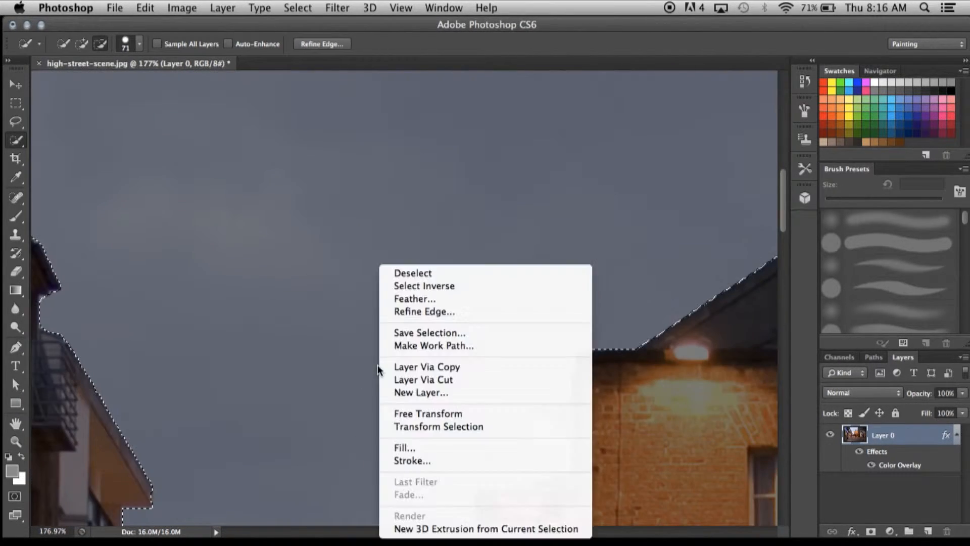
left_click(450, 369)
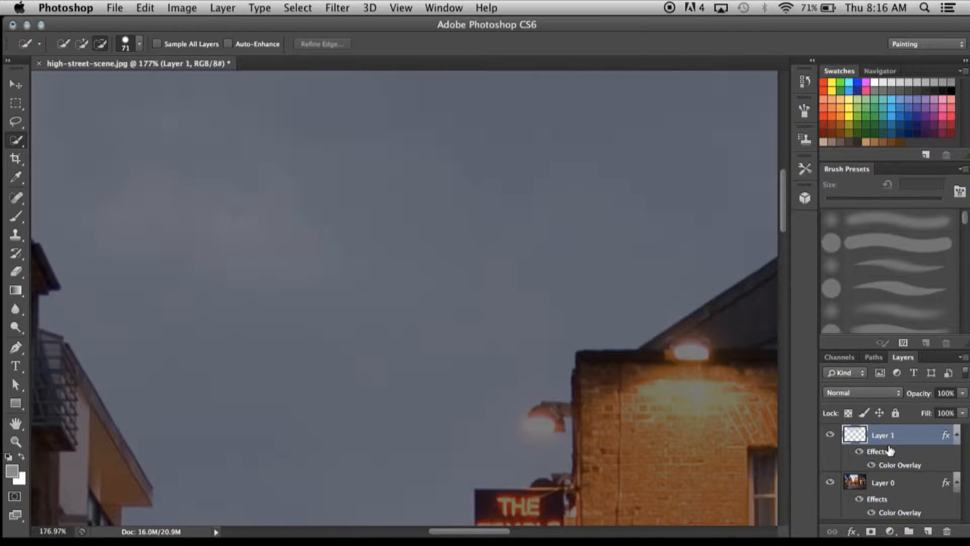
right_click(901, 440)
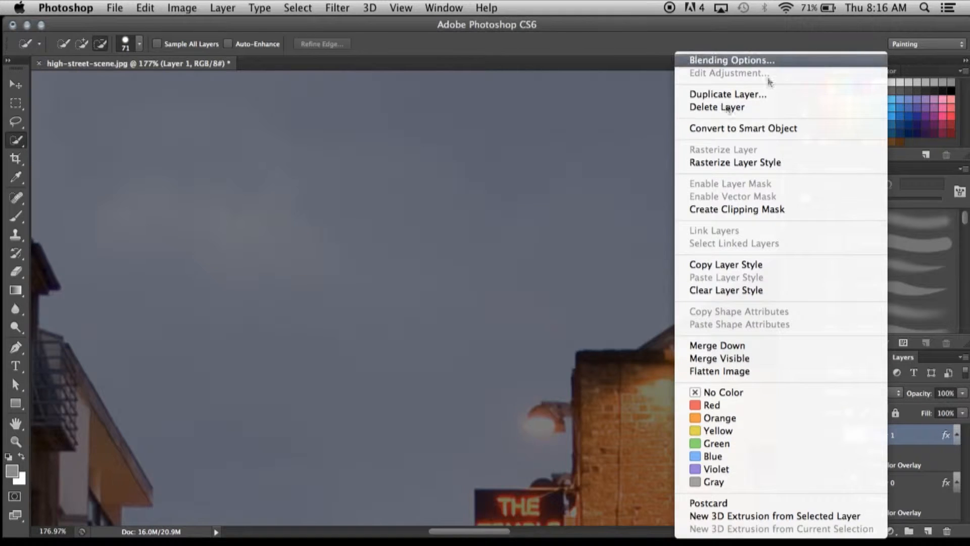
left_click(718, 61)
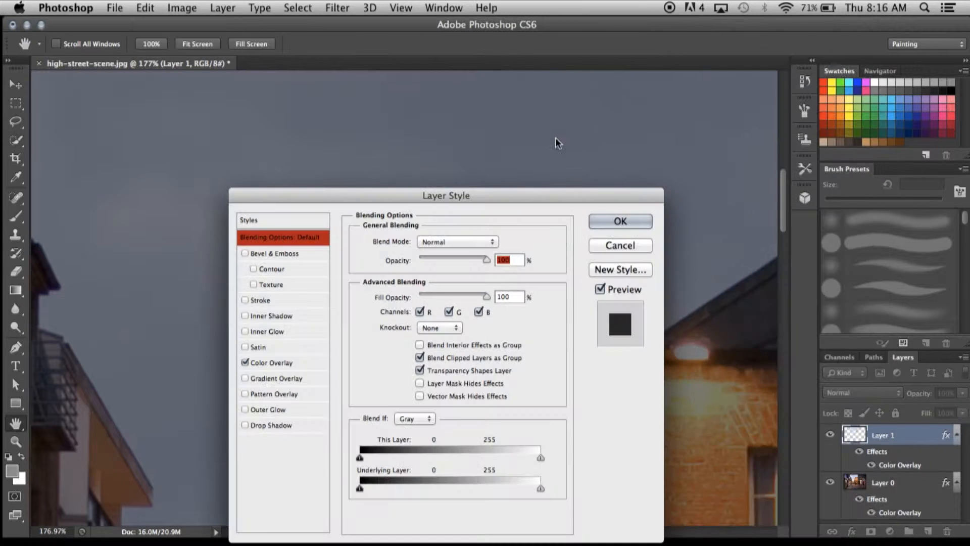
left_click(265, 363)
left_click_drag(437, 259, 457, 260)
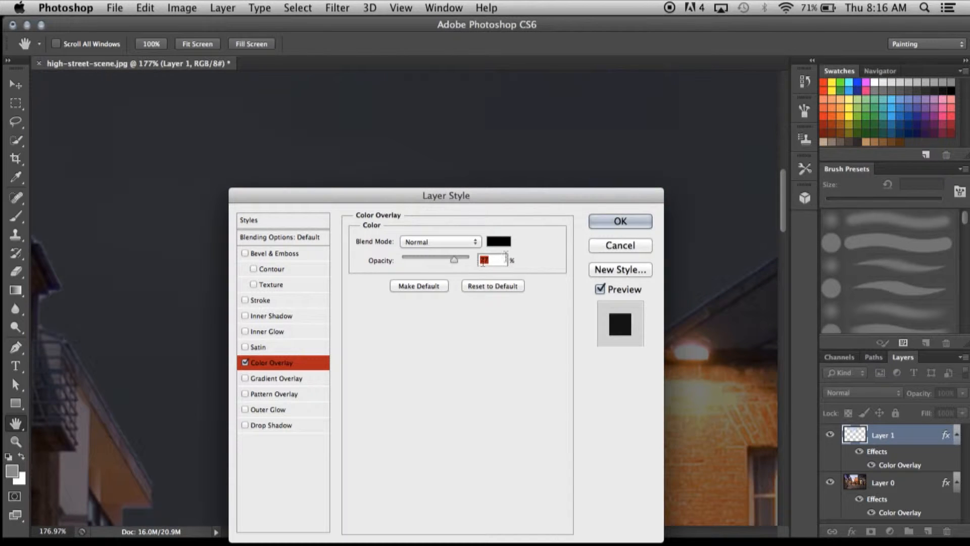
left_click(598, 226)
Check the darkened sky against the whole street and examine the street lamp above the coffee shop
scroll(581, 248, "down", 5)
scroll(549, 257, "down", 10)
scroll(549, 258, "up", 6)
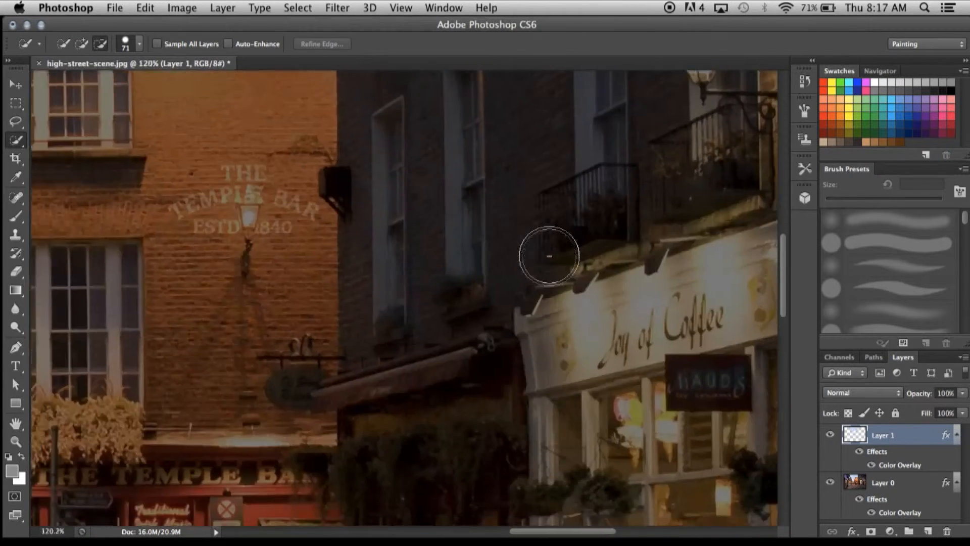
scroll(552, 256, "down", 8)
scroll(446, 208, "up", 2)
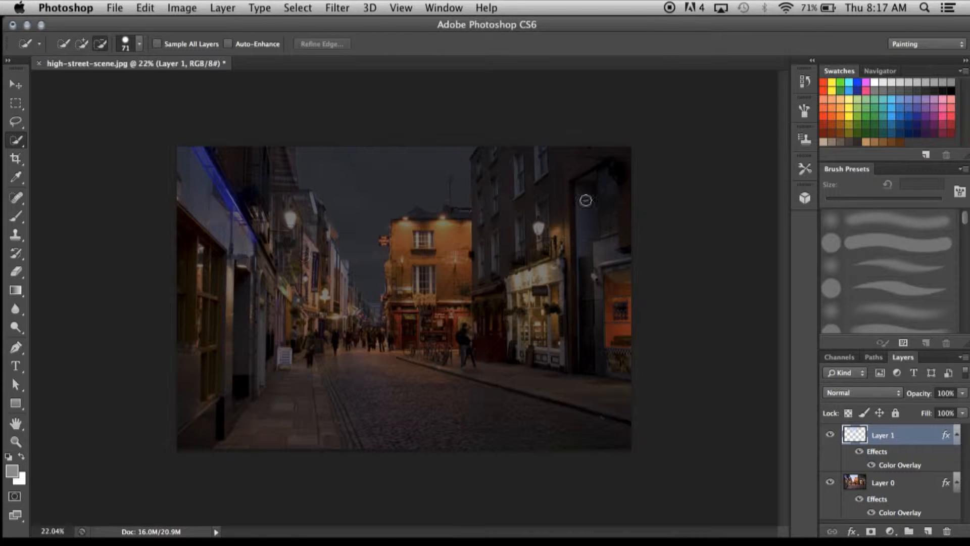
scroll(654, 173, "up", 5)
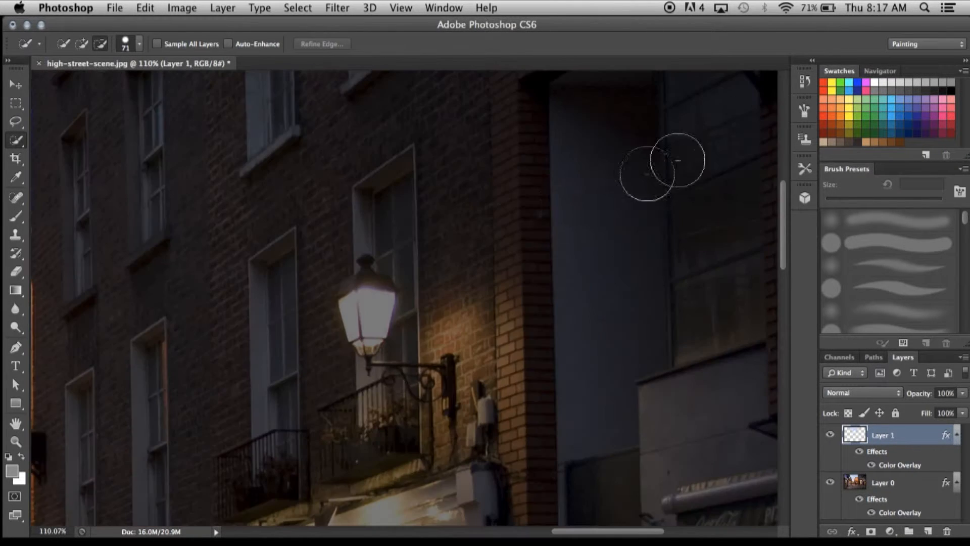
scroll(354, 317, "up", 3)
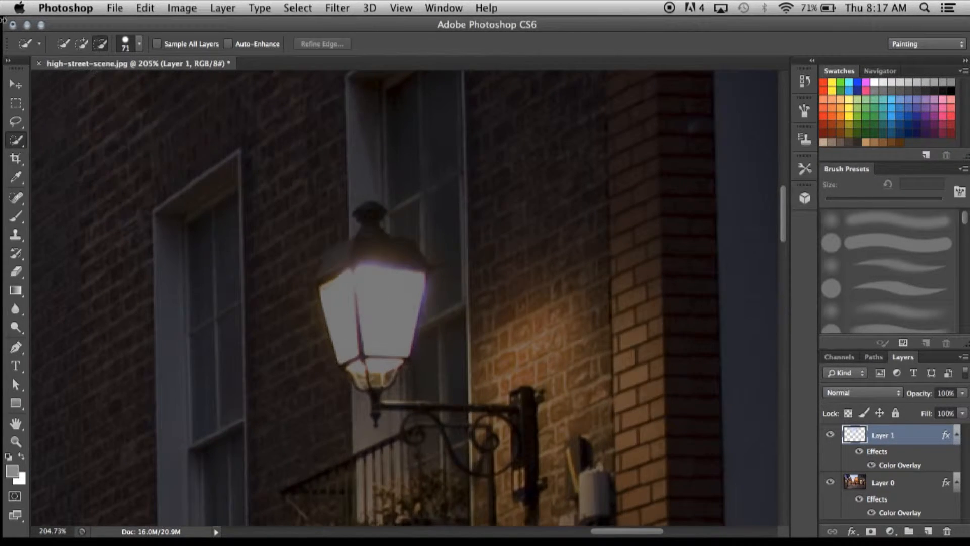
Set the Quick Selection brush size to 50 px in subtract mode
left_click(140, 45)
left_click_drag(102, 85, 96, 85)
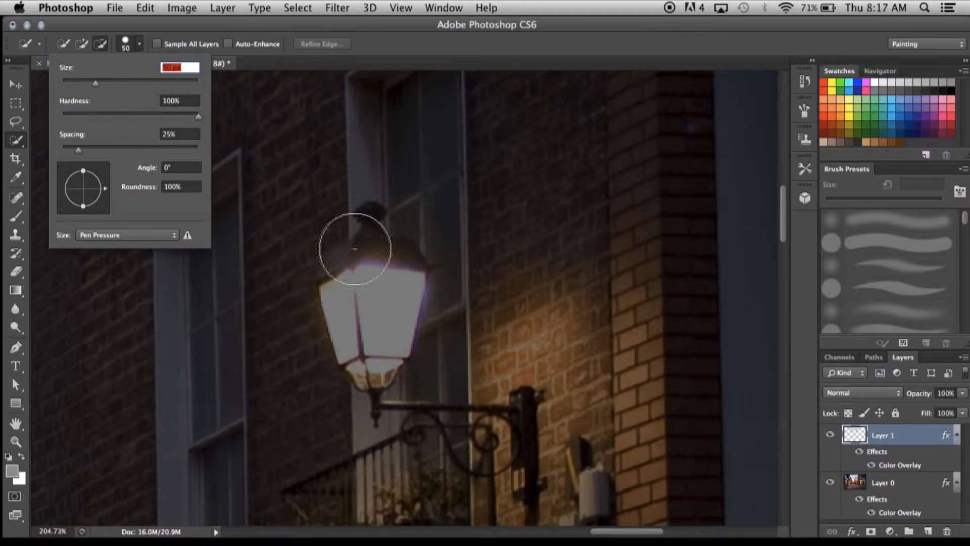
left_click(100, 43)
Outline the glowing glass of the street lamp above the coffee shop with the Lasso tool
left_click(16, 121)
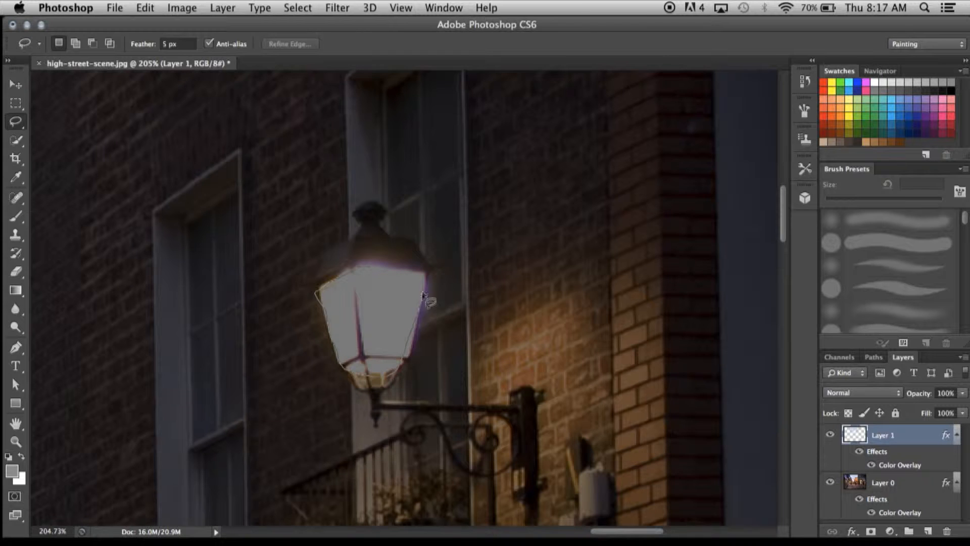
left_click_drag(423, 293, 423, 281)
left_click(402, 244)
left_click_drag(387, 266, 384, 266)
Copy the selected lamp glass from Layer 0 onto its own new layer
right_click(385, 265)
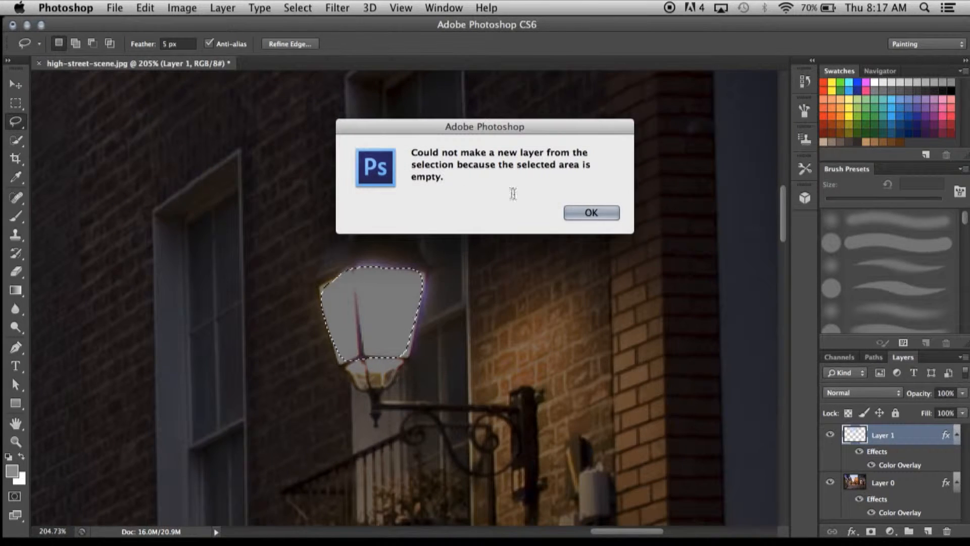
left_click(583, 210)
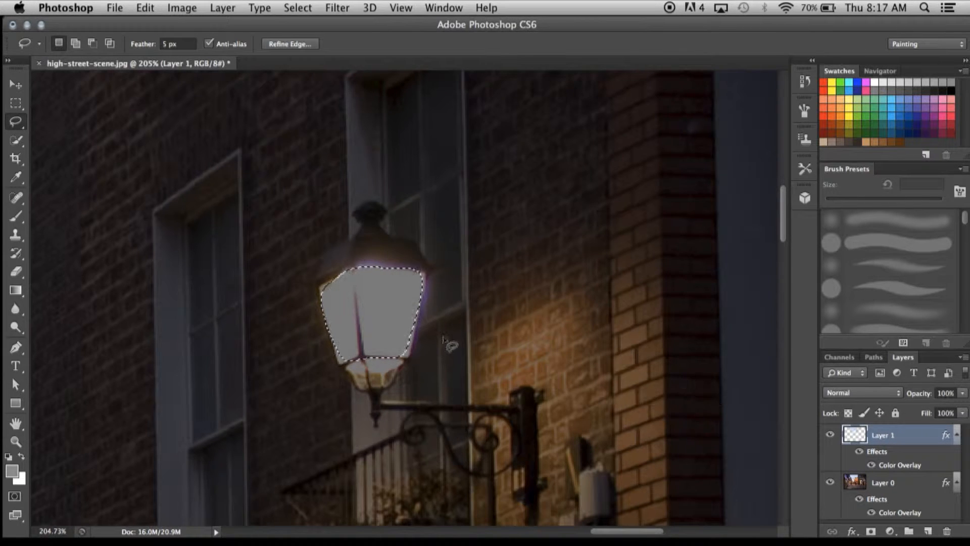
left_click(868, 488)
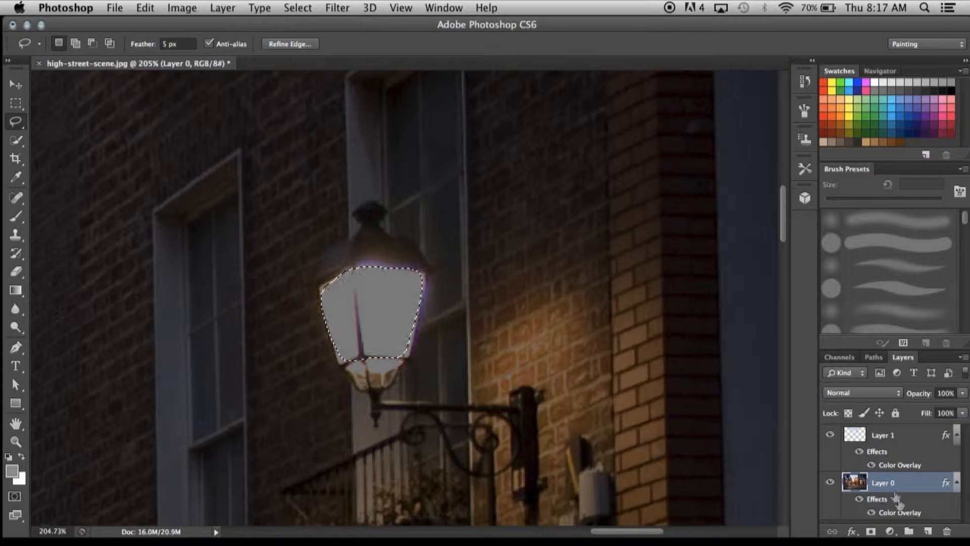
right_click(372, 265)
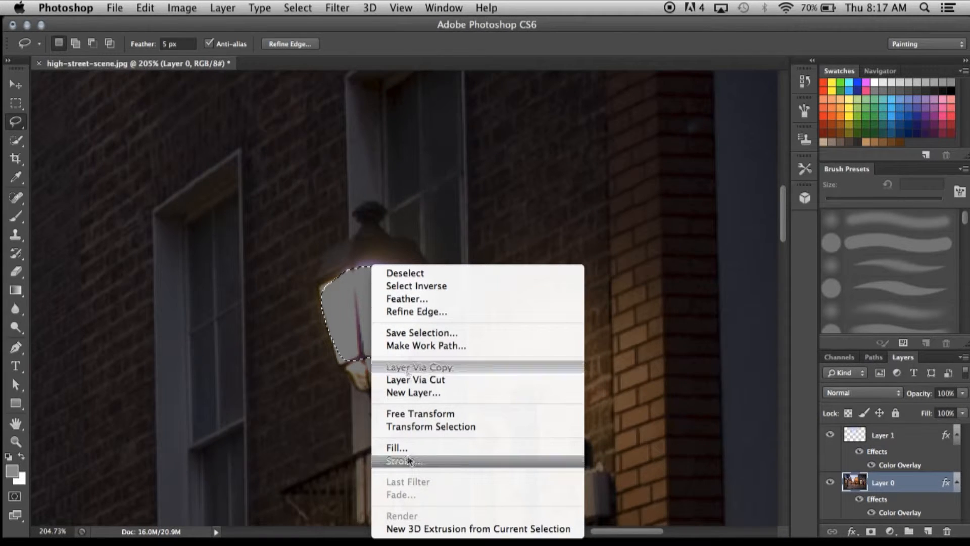
left_click(445, 368)
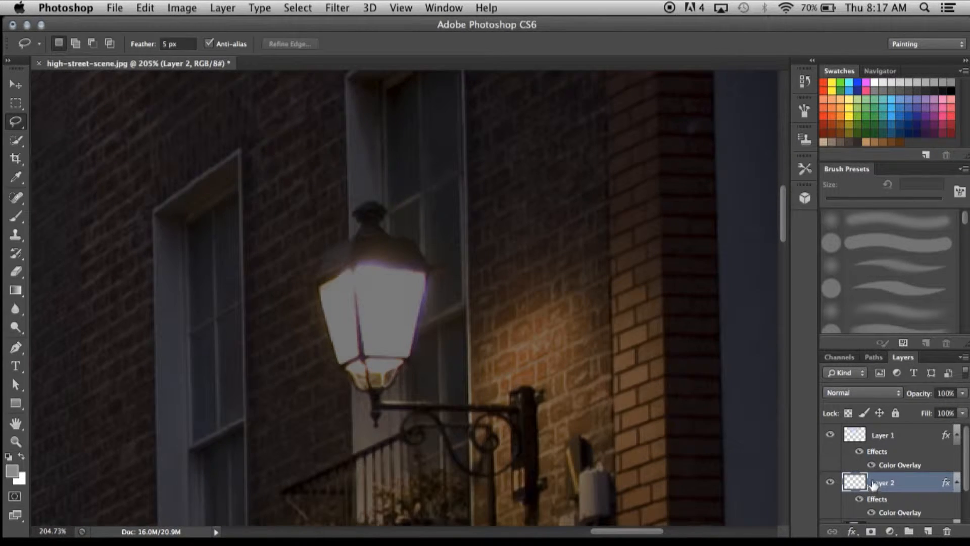
Darken the lamp glass by raising the opacity of its layer's black Color Overlay
right_click(910, 480)
left_click(799, 60)
left_click(302, 362)
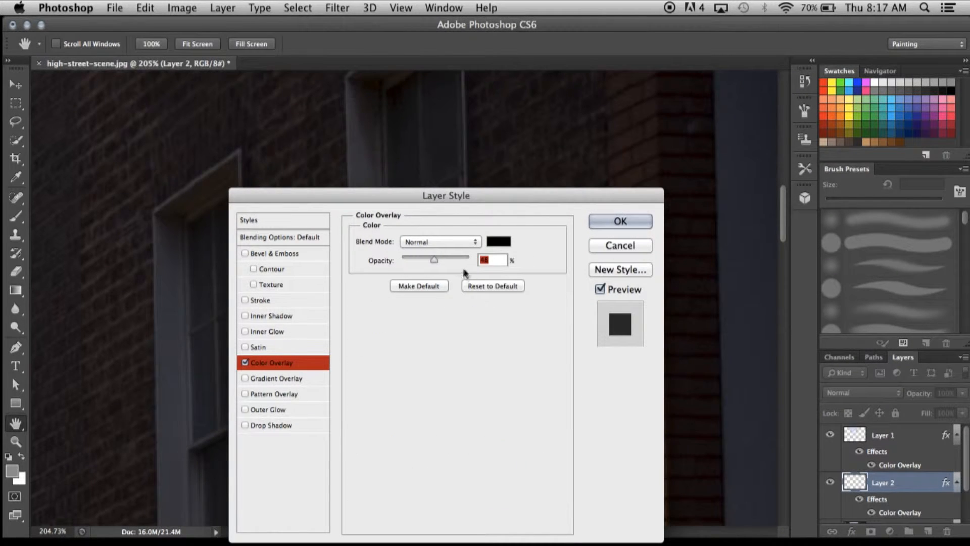
left_click_drag(452, 195, 498, 410)
mouse_move(497, 474)
left_mouse_down()
mouse_move(547, 474)
mouse_move(490, 475)
left_mouse_up()
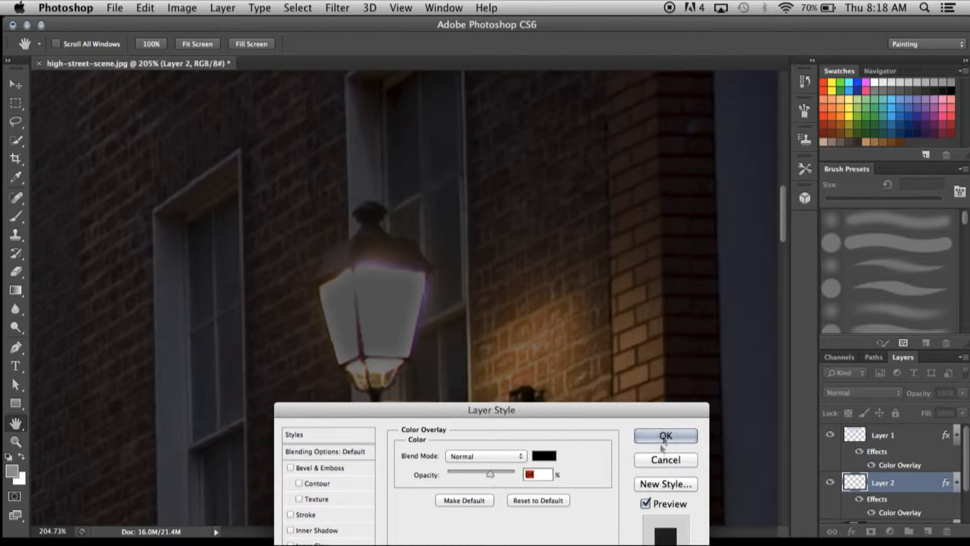
left_click(665, 436)
On Layer 0, lasso the words "Joy of" on the coffee shop sign
scroll(439, 367, "down", 10)
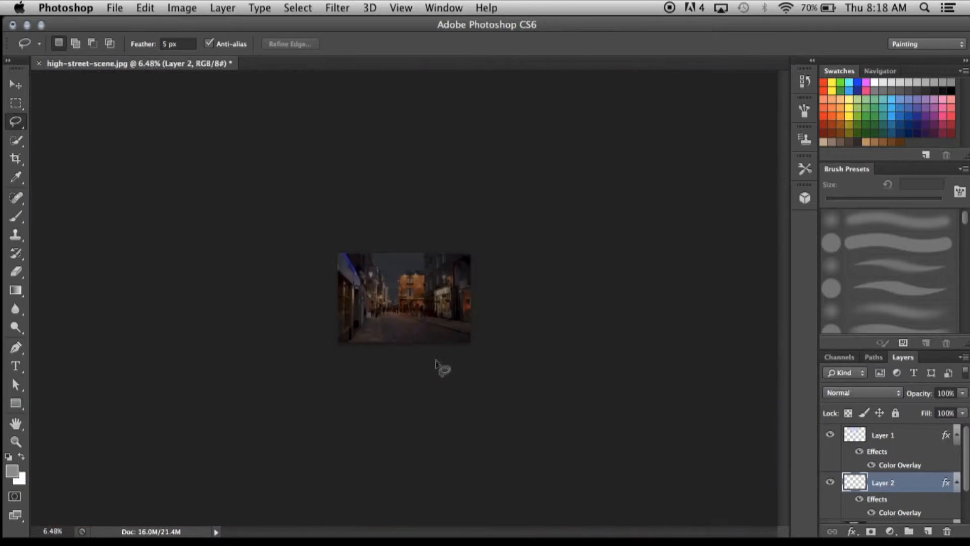
scroll(432, 369, "up", 8)
scroll(432, 369, "down", 3)
scroll(439, 354, "up", 2)
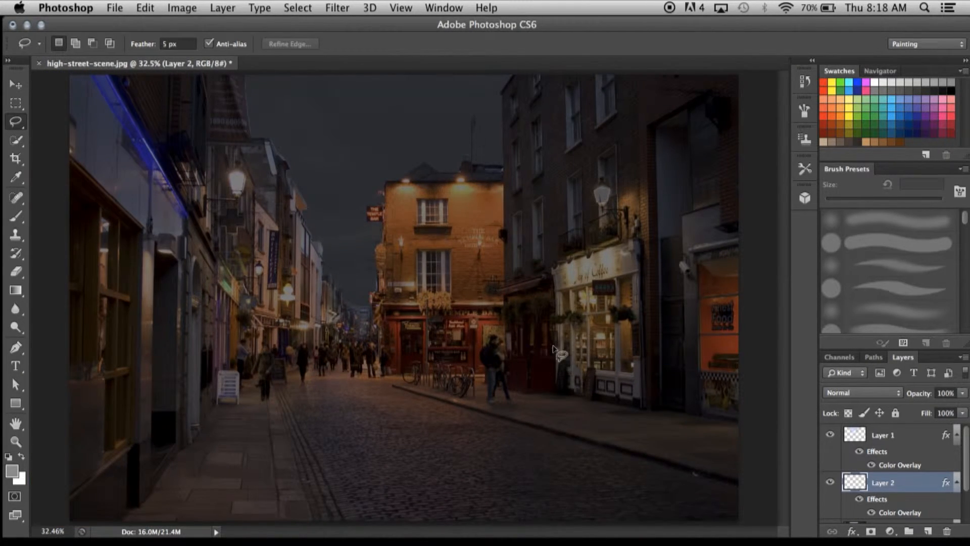
scroll(601, 250, "up", 3)
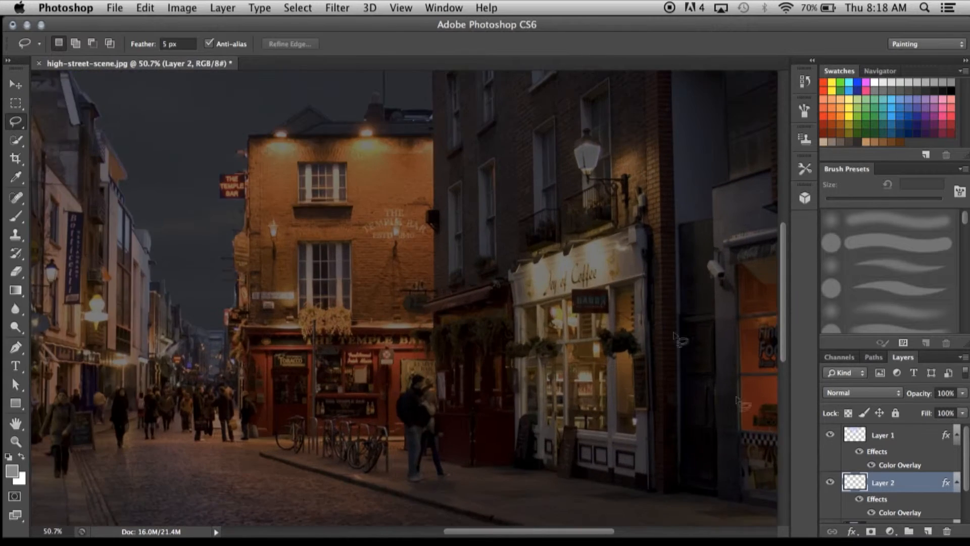
scroll(904, 445, "down", 3)
left_click(883, 486)
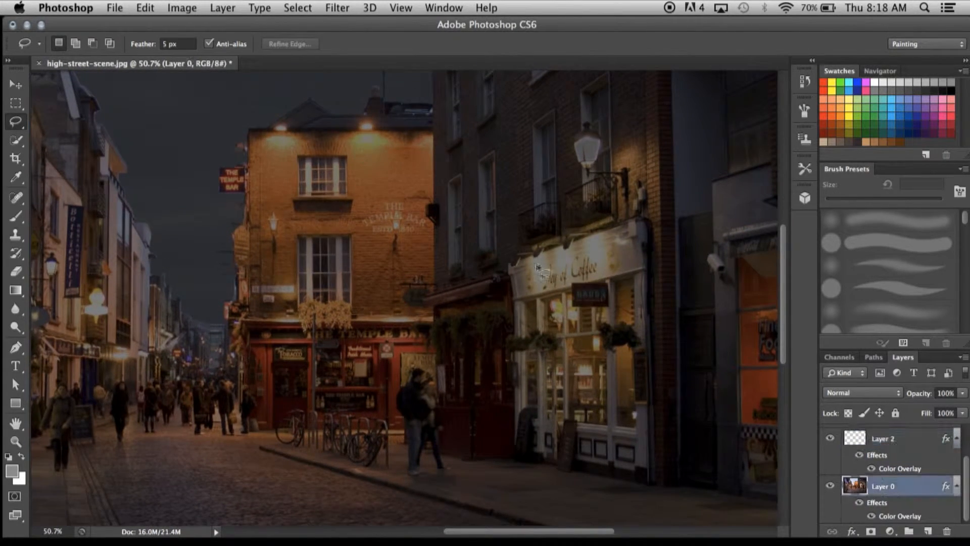
scroll(589, 260, "up", 3)
scroll(587, 260, "up", 4)
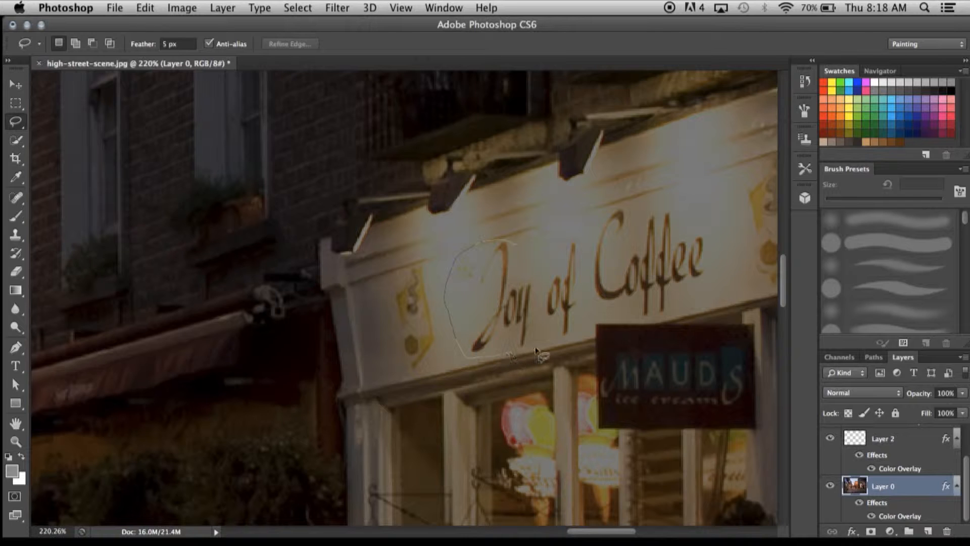
left_click_drag(549, 236, 562, 245)
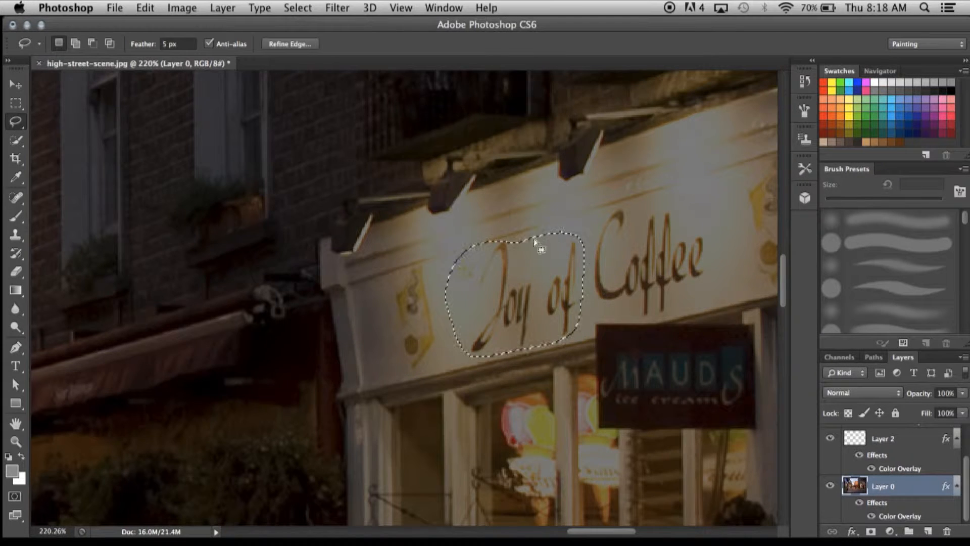
Try to replace the selected words "Joy of" with a Content-Aware fill at 100% opacity
key("shift")
key("shift+BackSpace")
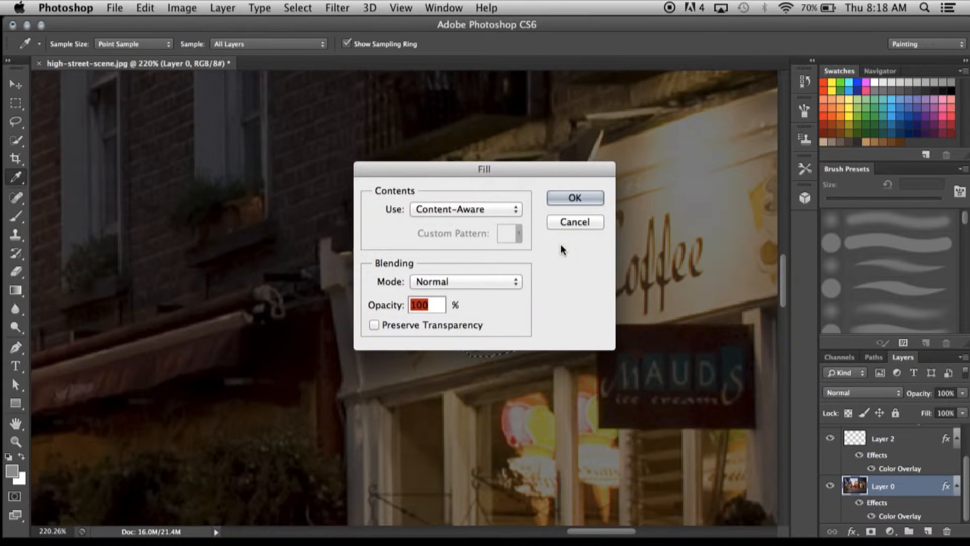
left_click_drag(522, 175, 459, 260)
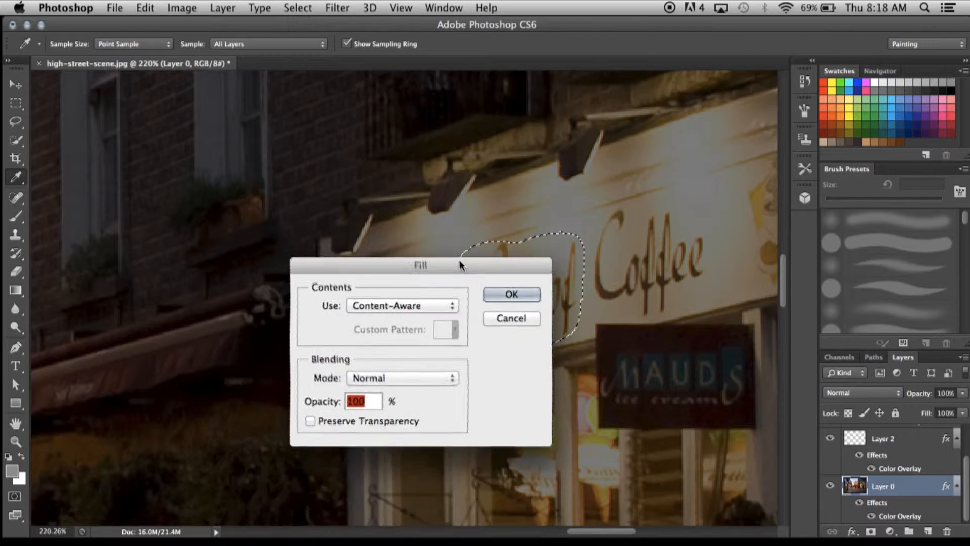
left_click(534, 302)
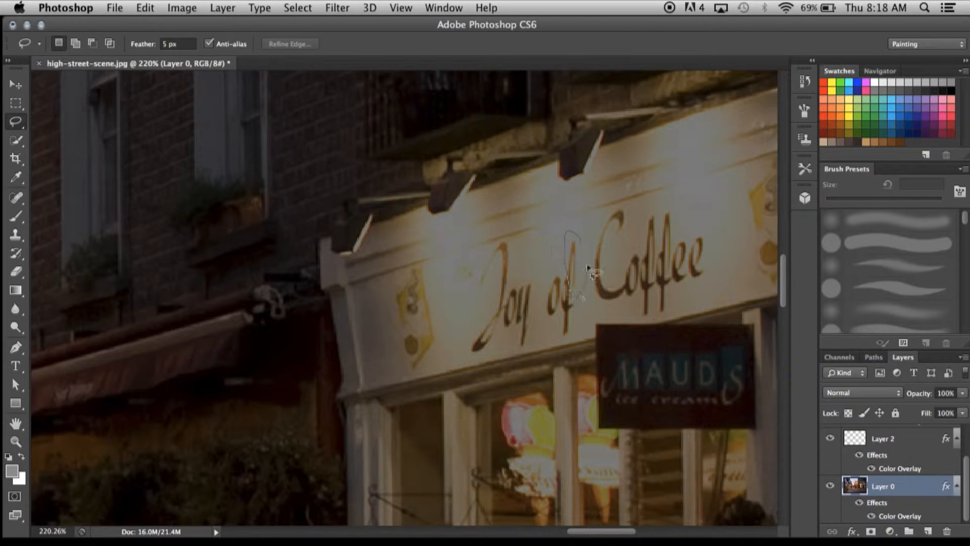
Lasso a narrow area at the end of "of" on the sign, replace it with a Content-Aware fill and deselect it
right_click(589, 267)
left_click(647, 444)
left_click(525, 302)
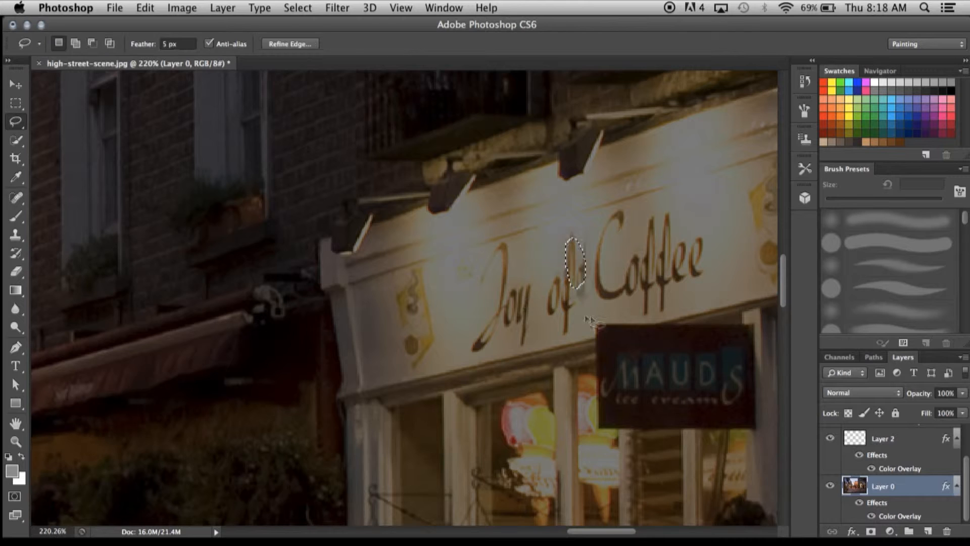
key("super+d")
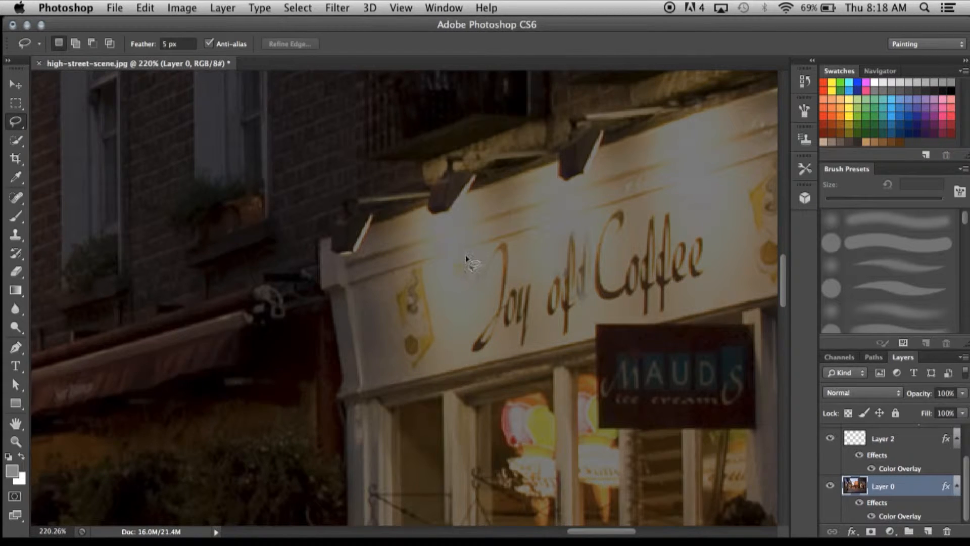
Clear the old selection and lasso all the remaining letter remnants in front of "Coffee" on the sign
mouse_move(478, 256)
left_mouse_down()
mouse_move(453, 259)
mouse_move(472, 285)
left_mouse_up()
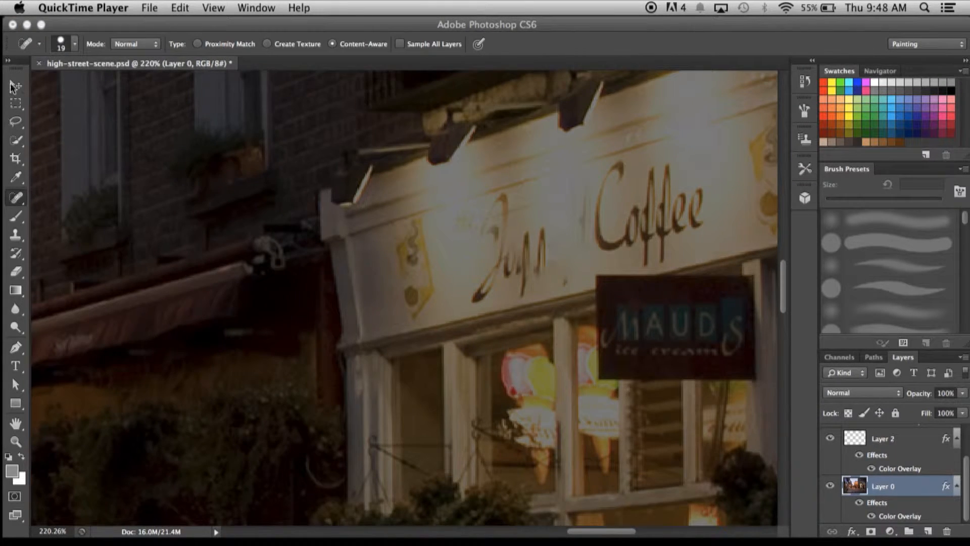
left_click(13, 126)
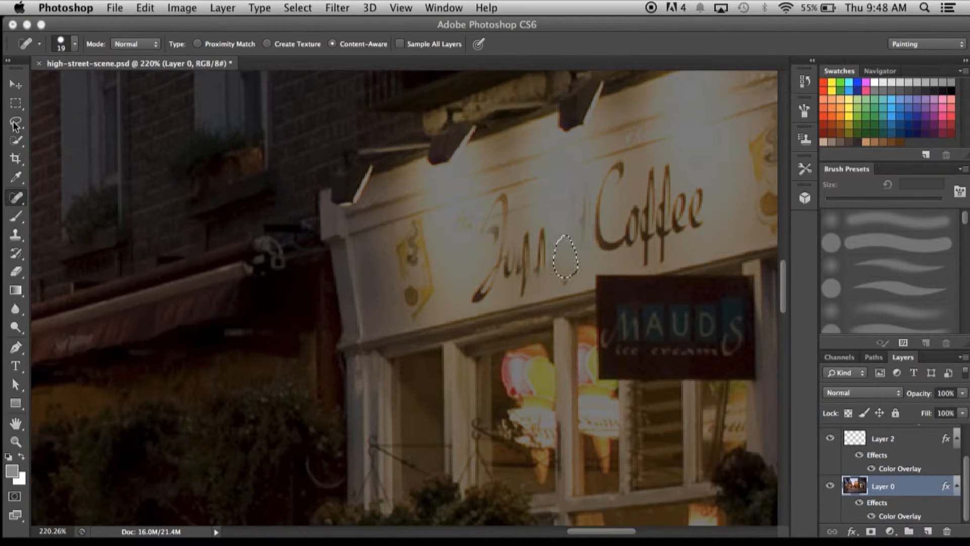
left_click(15, 121)
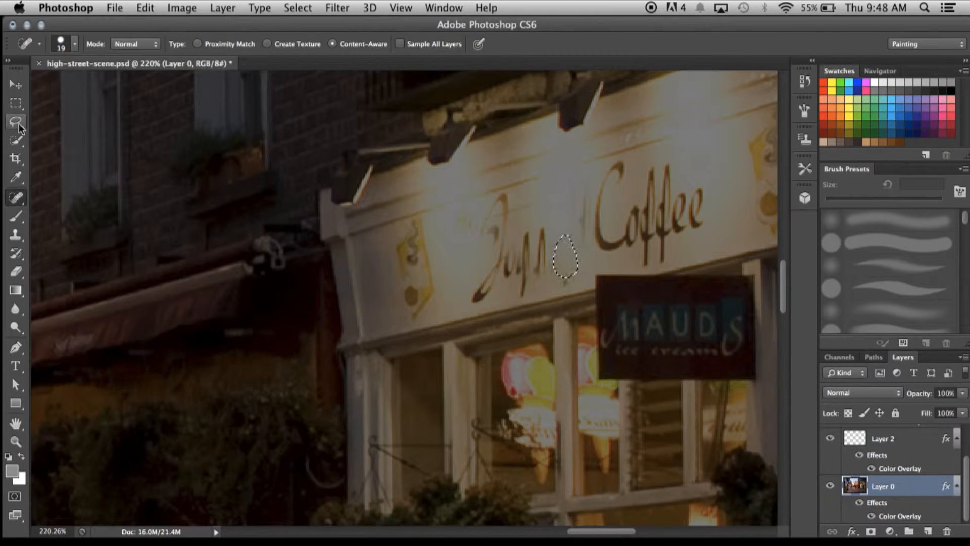
key("super+d")
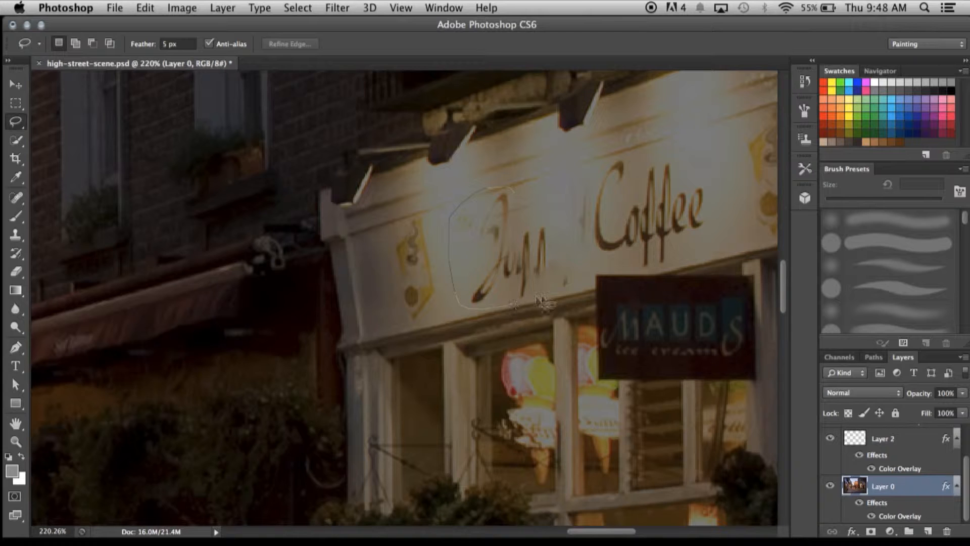
left_click_drag(551, 215, 520, 191)
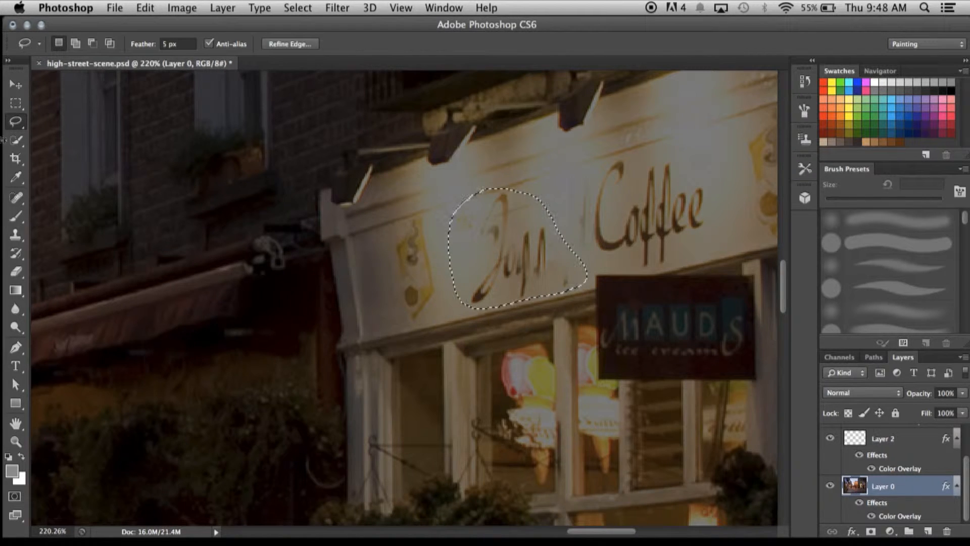
Paint out the letter remnants inside the selection with the Spot Healing Brush in Content-Aware mode
left_click(16, 197)
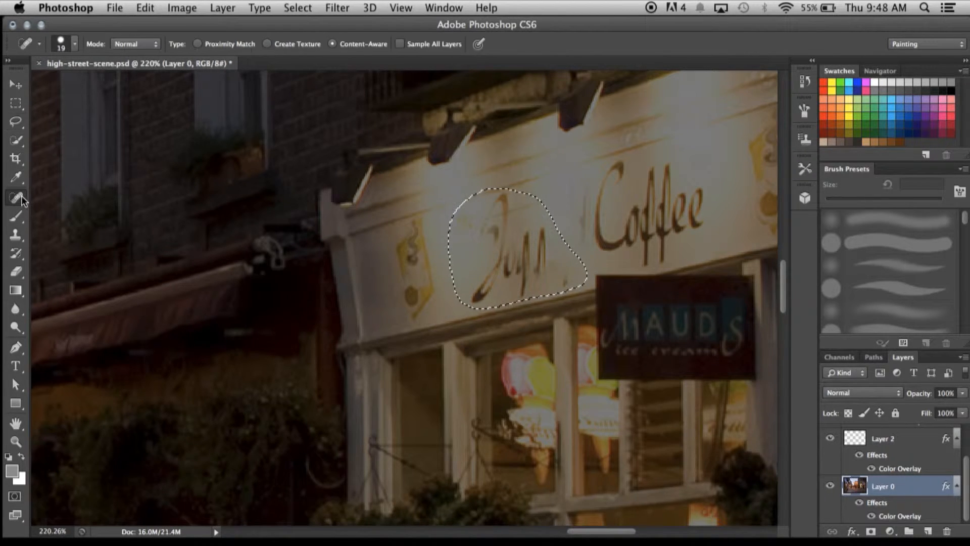
mouse_move(512, 222)
left_mouse_down()
mouse_move(456, 235)
mouse_move(475, 252)
left_mouse_up()
mouse_move(536, 242)
left_mouse_down()
mouse_move(495, 253)
mouse_move(492, 268)
mouse_move(466, 289)
left_mouse_up()
left_click(533, 266)
left_click_drag(553, 268, 477, 283)
left_click_drag(550, 276, 509, 284)
mouse_move(494, 221)
left_mouse_down()
mouse_move(514, 212)
mouse_move(479, 214)
mouse_move(505, 195)
left_mouse_up()
left_click(503, 206)
left_click(509, 204)
left_click_drag(527, 251, 536, 208)
mouse_move(512, 266)
left_mouse_down()
mouse_move(524, 186)
mouse_move(512, 212)
left_mouse_up()
left_click_drag(506, 276, 522, 196)
left_click_drag(531, 262, 556, 216)
left_click(528, 267)
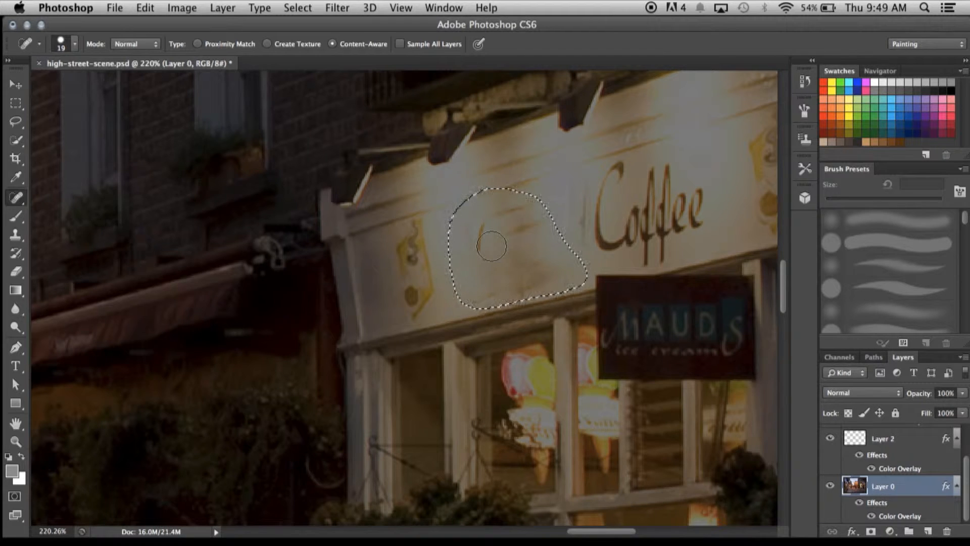
Apply a Content-Aware fill to the selected sign area and smooth its leftover streaks with the Spot Healing Brush
key("shift+BackSpace")
key("Return")
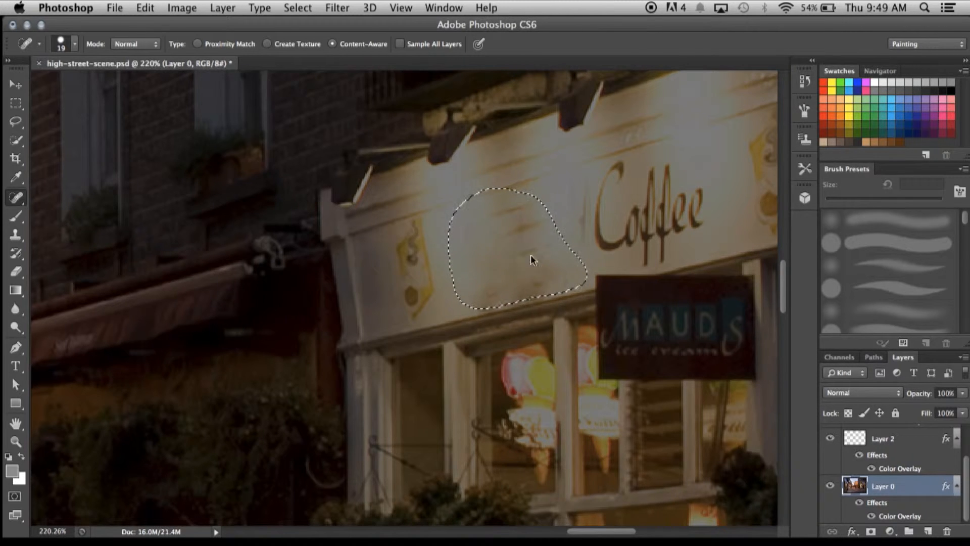
mouse_move(488, 289)
left_mouse_down()
mouse_move(540, 279)
mouse_move(562, 264)
mouse_move(520, 203)
left_mouse_up()
mouse_move(520, 278)
left_mouse_down()
mouse_move(502, 180)
mouse_move(468, 211)
mouse_move(510, 258)
mouse_move(483, 242)
mouse_move(479, 193)
left_mouse_up()
left_click_drag(516, 258, 486, 193)
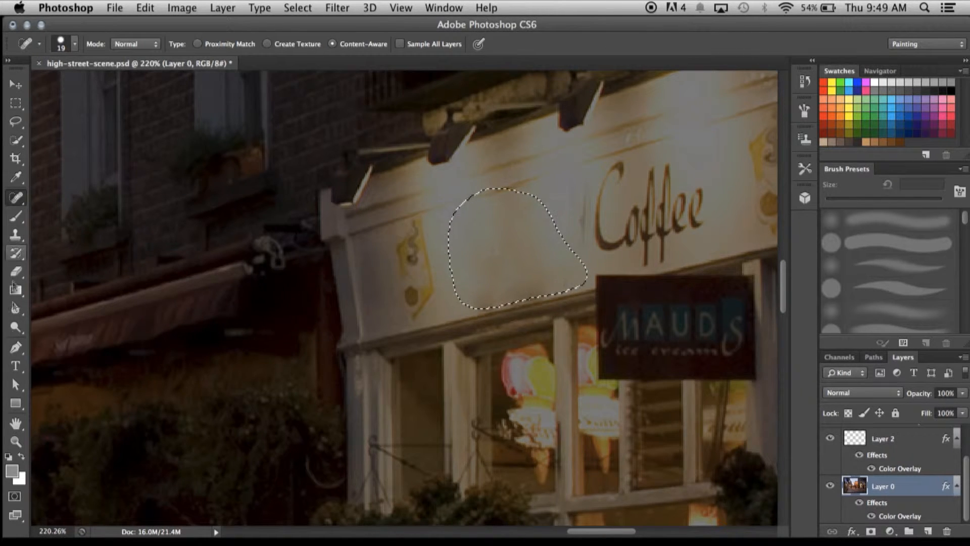
Add the text "Jim's" on the blank sign area in front of "Coffee"
left_click(15, 365)
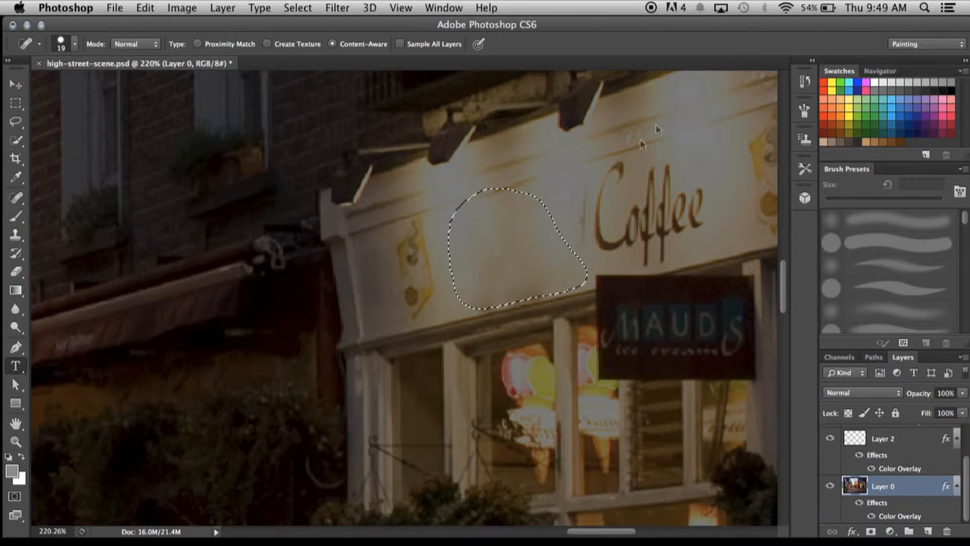
left_click(503, 205)
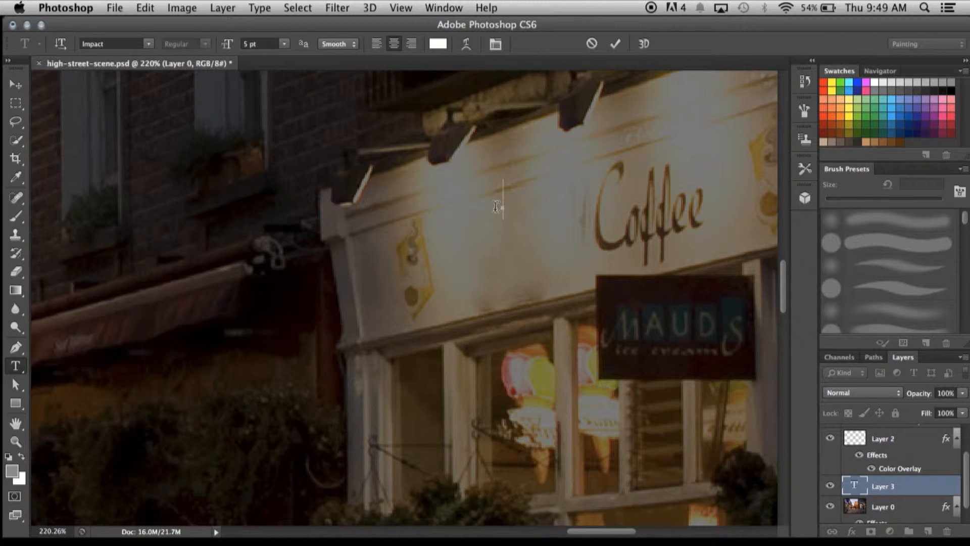
type("Jim's")
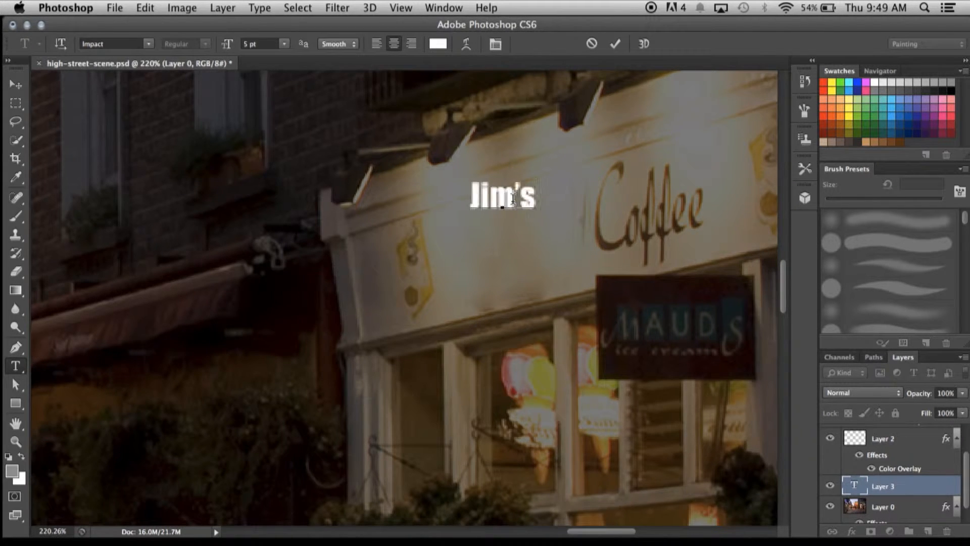
Change the font of the new sign text to Giddyup Std
key("super+a")
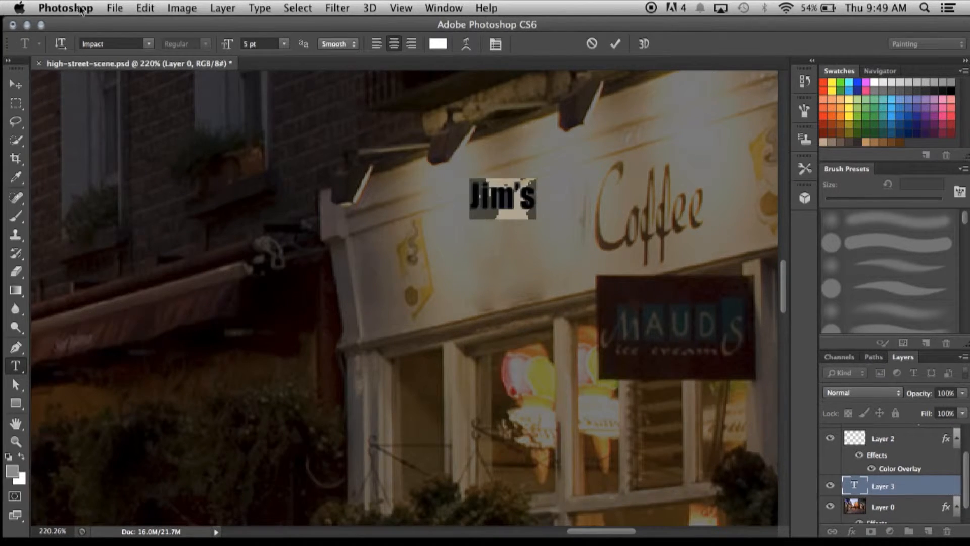
left_click(148, 44)
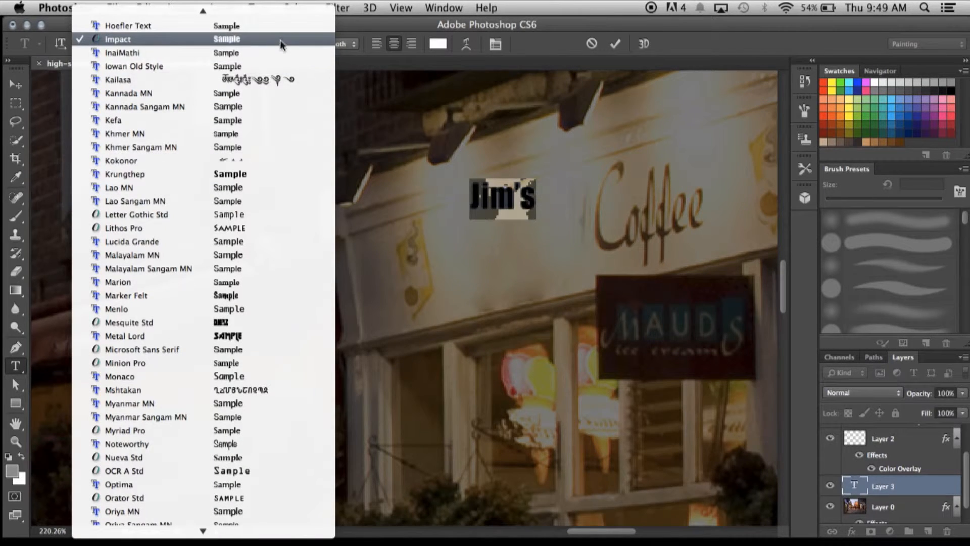
scroll(276, 87, "down", 2)
scroll(275, 84, "up", 4)
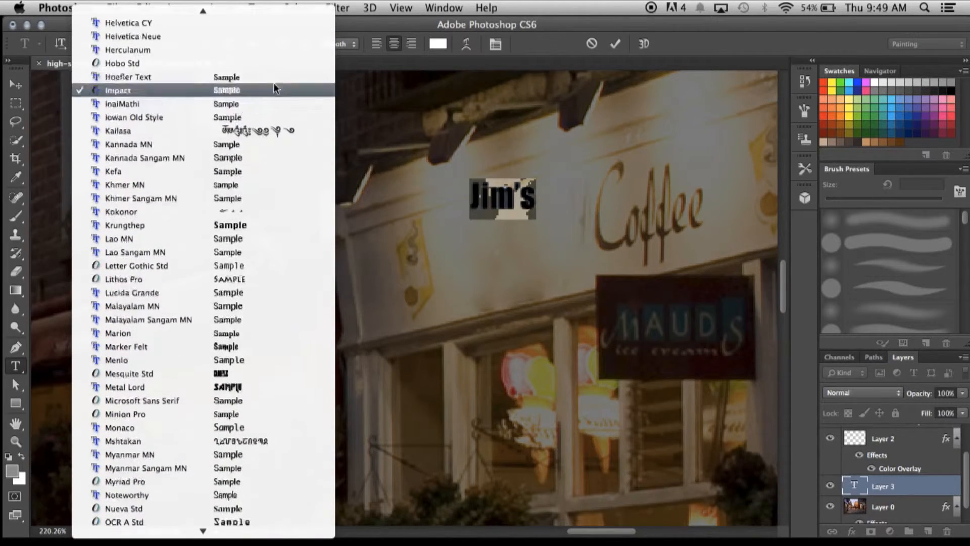
scroll(249, 282, "up", 4)
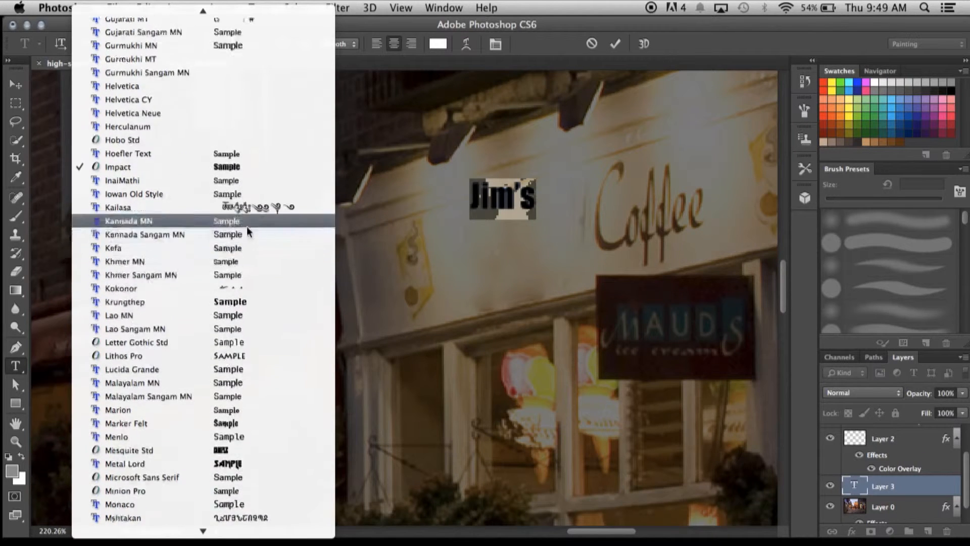
scroll(248, 232, "up", 5)
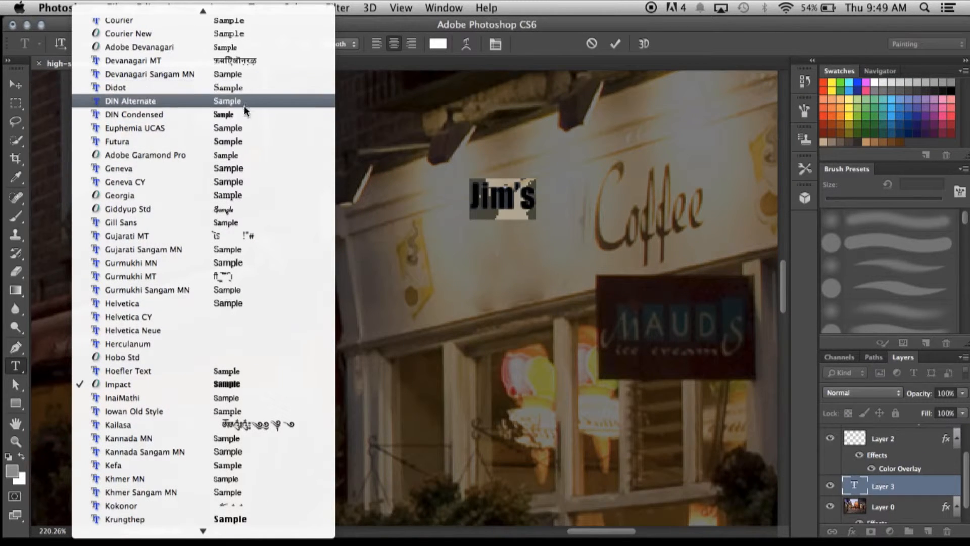
left_click(243, 209)
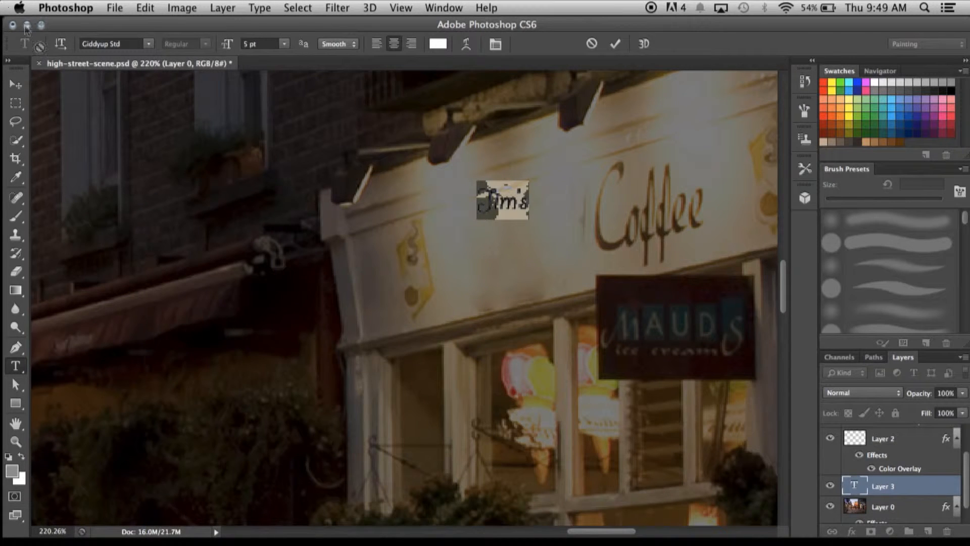
Transform the new sign text to 241.16% width, 311.21% height and -10.97° rotation, fitting it in front of "Coffee", and apply it
left_click(20, 89)
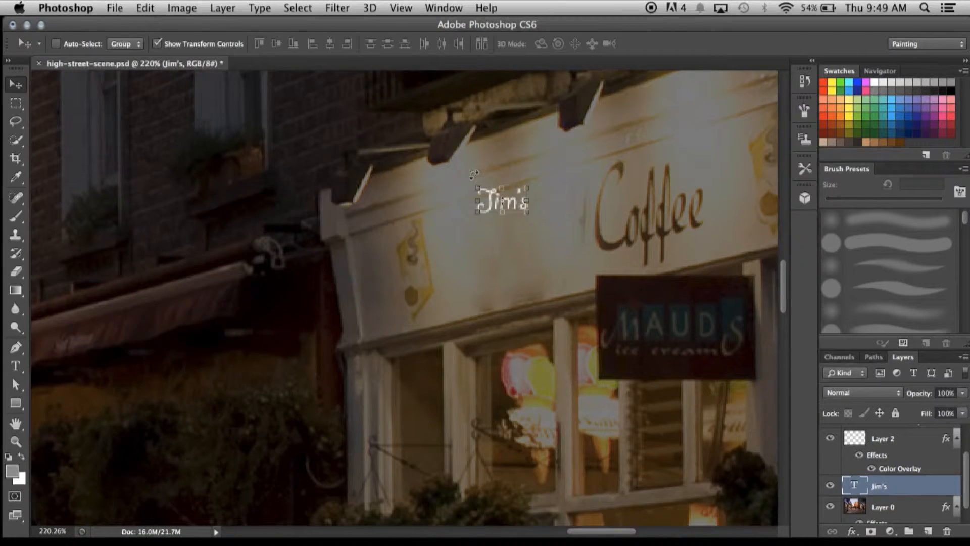
left_click_drag(468, 175, 455, 146)
left_click_drag(534, 180, 521, 243)
left_click_drag(450, 206, 452, 204)
left_click_drag(522, 268, 521, 284)
left_click_drag(526, 233, 526, 236)
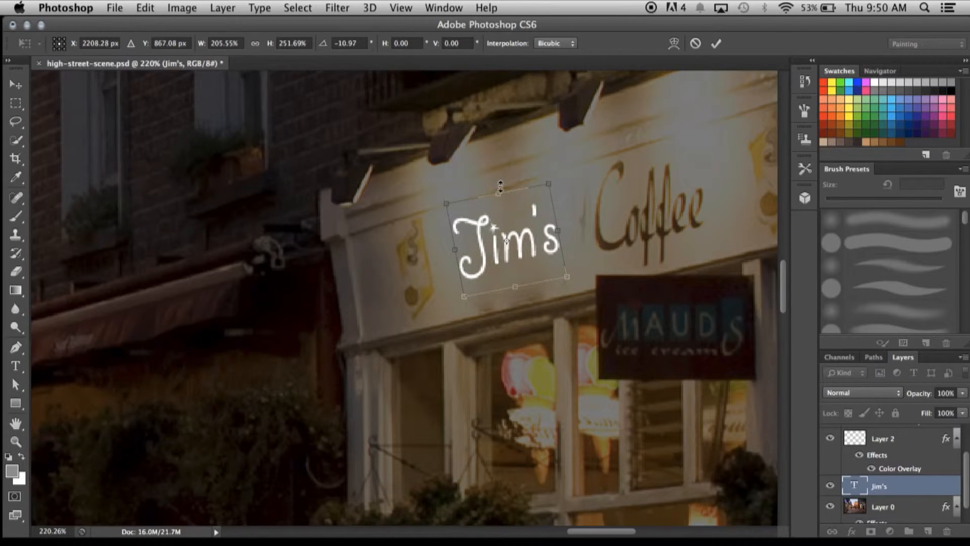
left_click_drag(496, 183, 497, 159)
left_click_drag(518, 231, 535, 236)
left_click_drag(466, 253, 459, 250)
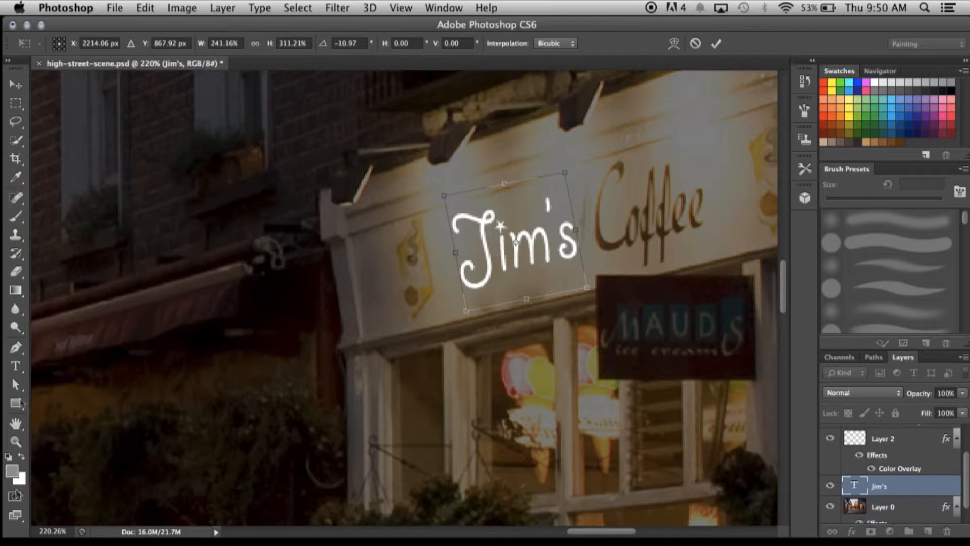
left_click(17, 365)
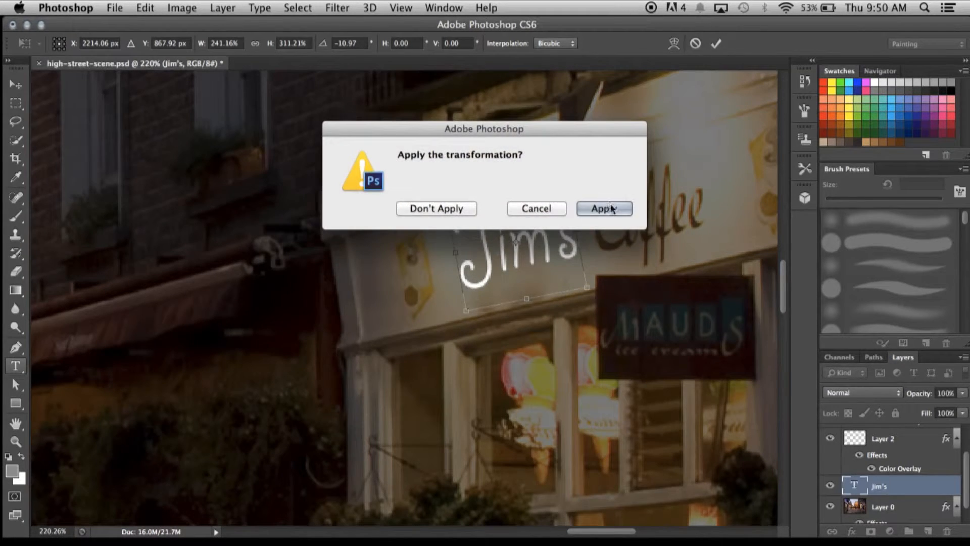
left_click(602, 208)
Recolor the new sign text with the brown sampled from the "Coffee" lettering and commit the edit
double_click(498, 258)
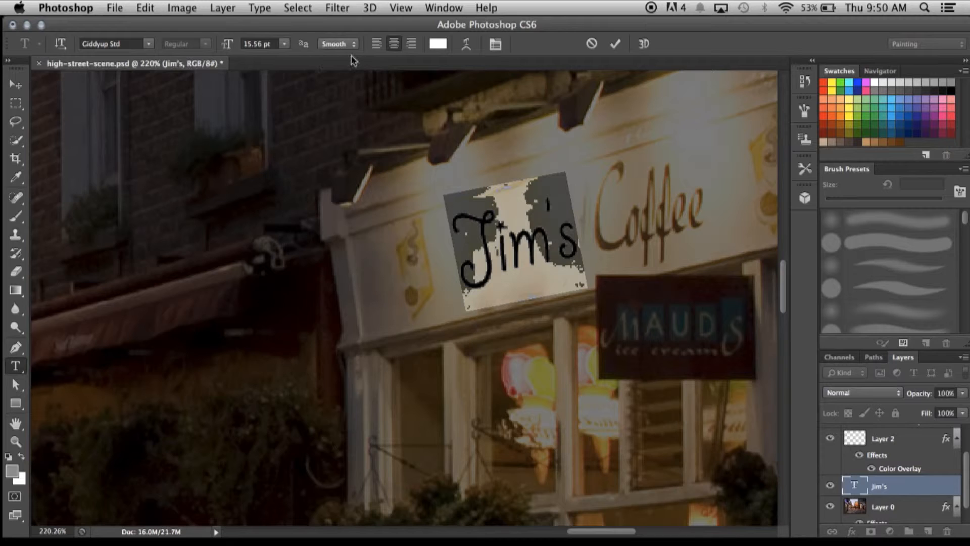
left_click(446, 46)
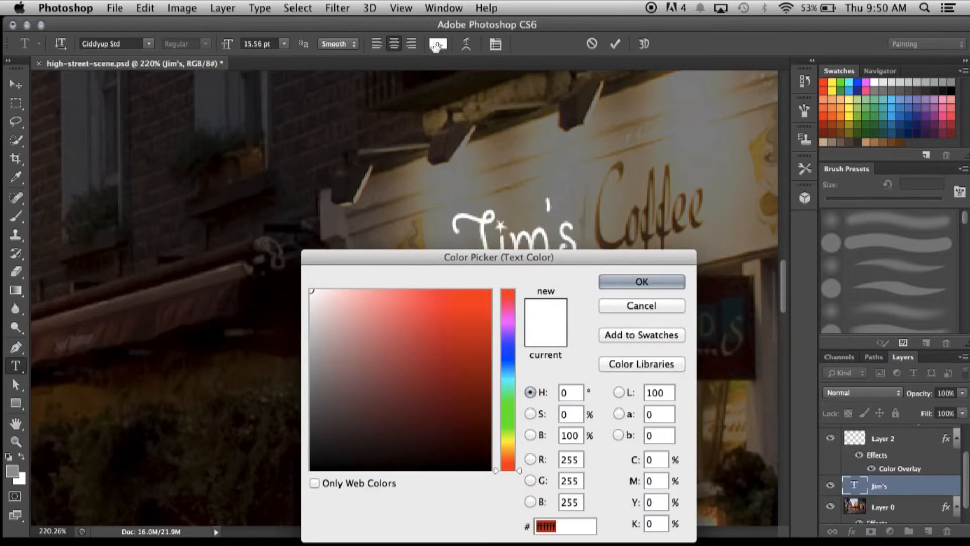
left_click(621, 165)
left_click(637, 281)
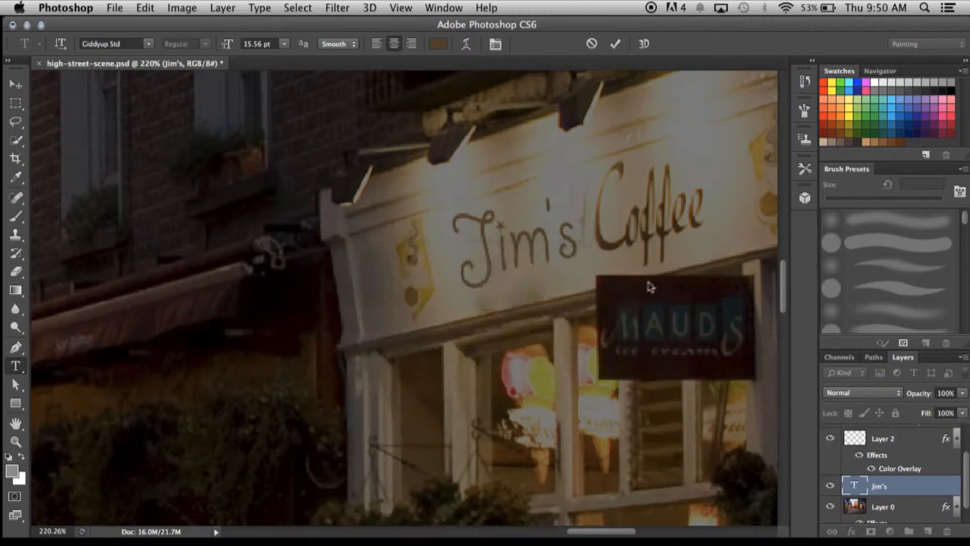
left_click(579, 238)
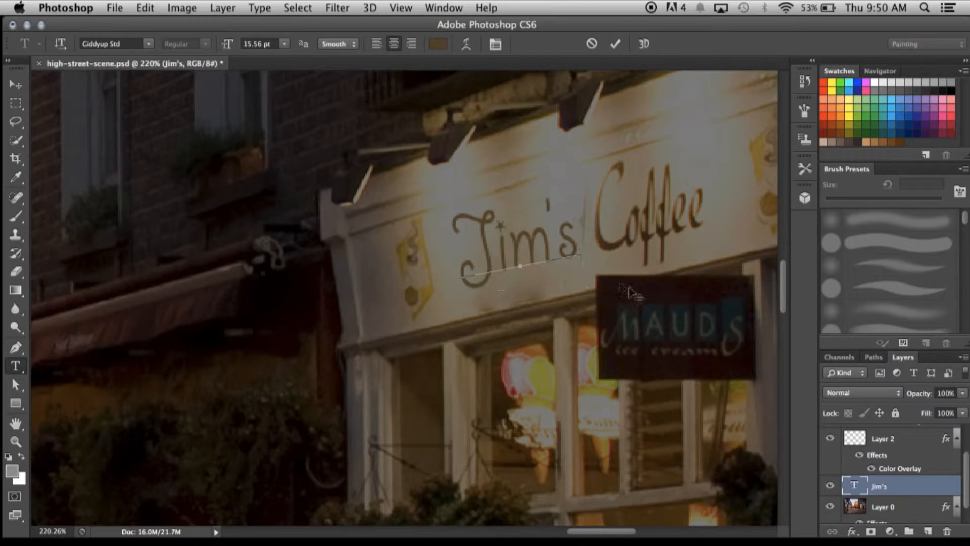
scroll(620, 267, "down", 10)
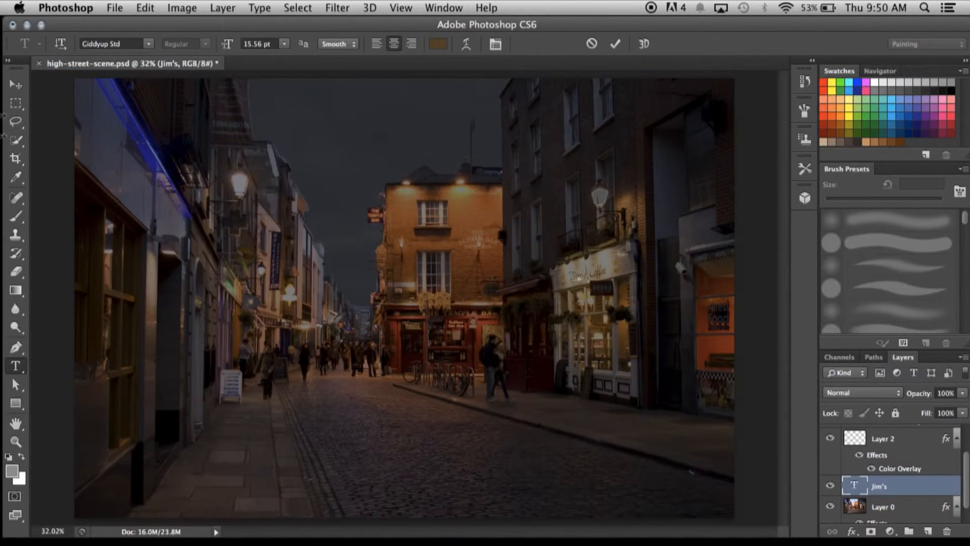
key("ctrl+Return")
left_click(23, 118)
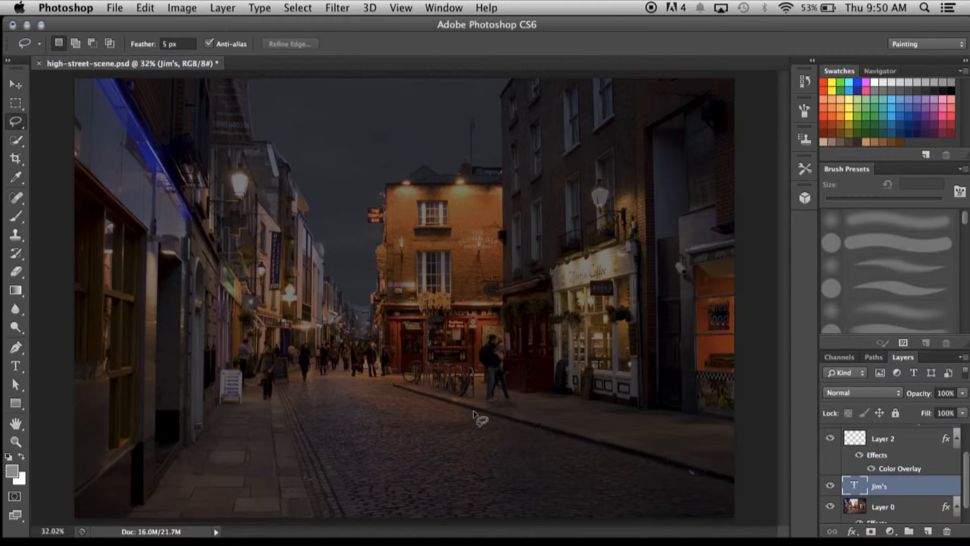
left_click(15, 85)
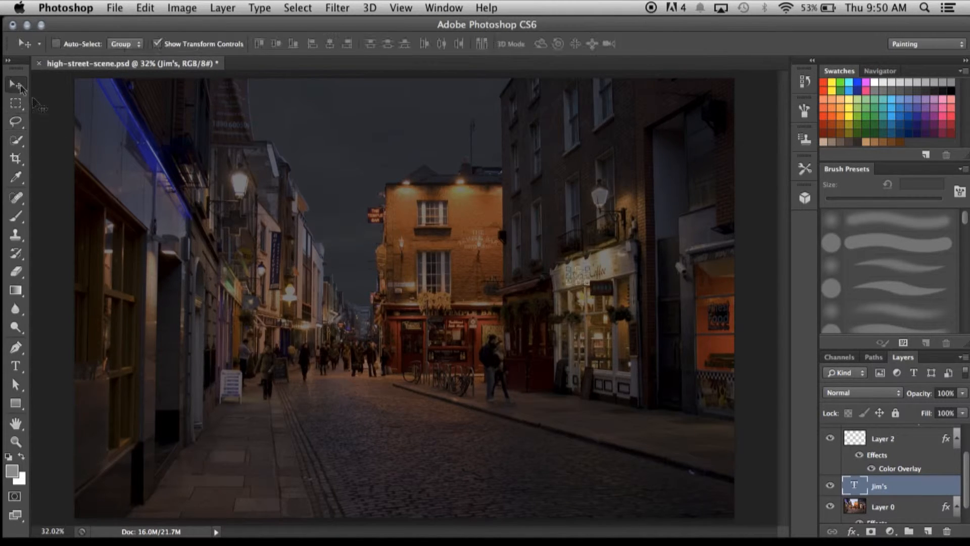
scroll(600, 253, "down", 2)
scroll(600, 254, "up", 12)
scroll(587, 330, "down", 3)
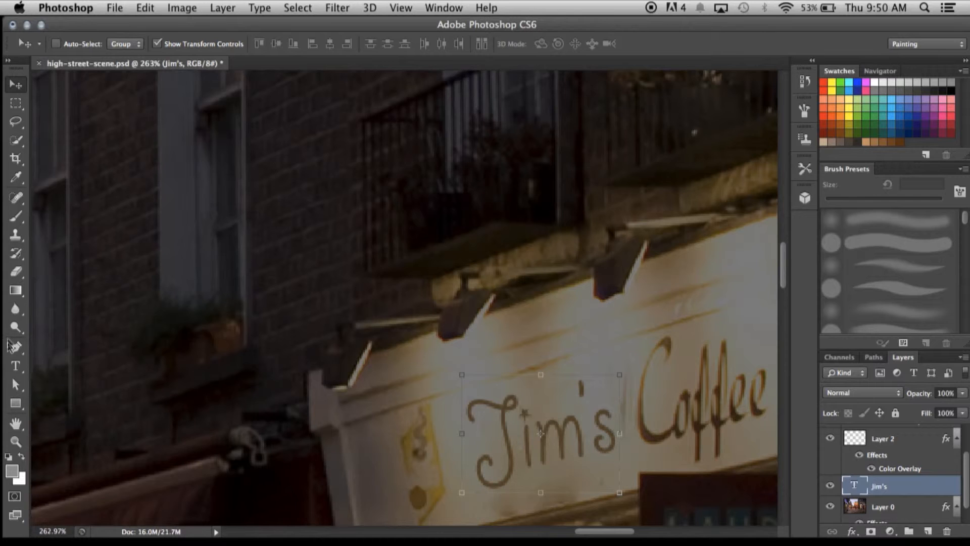
Change the font of the new sign text in front of "Coffee" to Brush Script Std
left_click(22, 370)
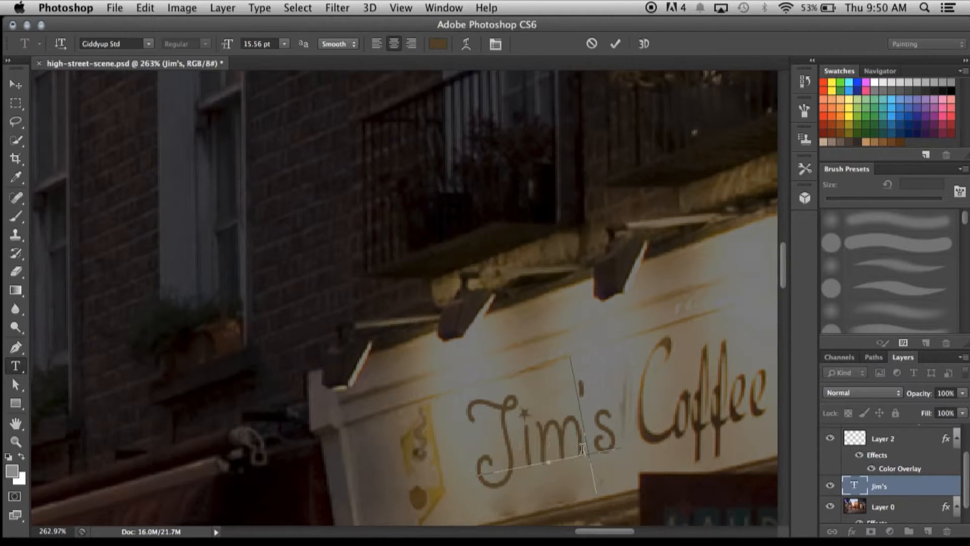
double_click(581, 450)
left_click(147, 45)
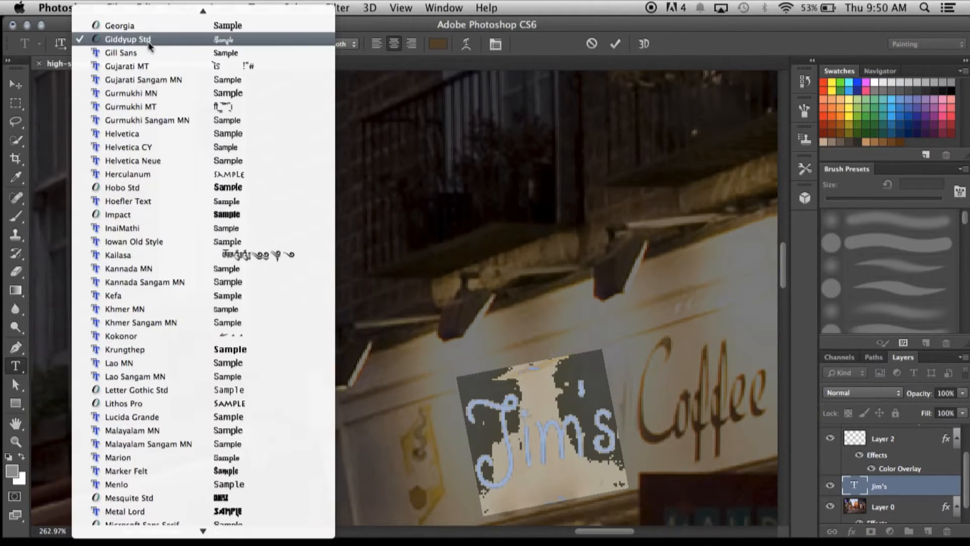
scroll(243, 159, "down", 1)
scroll(242, 157, "up", 10)
scroll(241, 157, "up", 8)
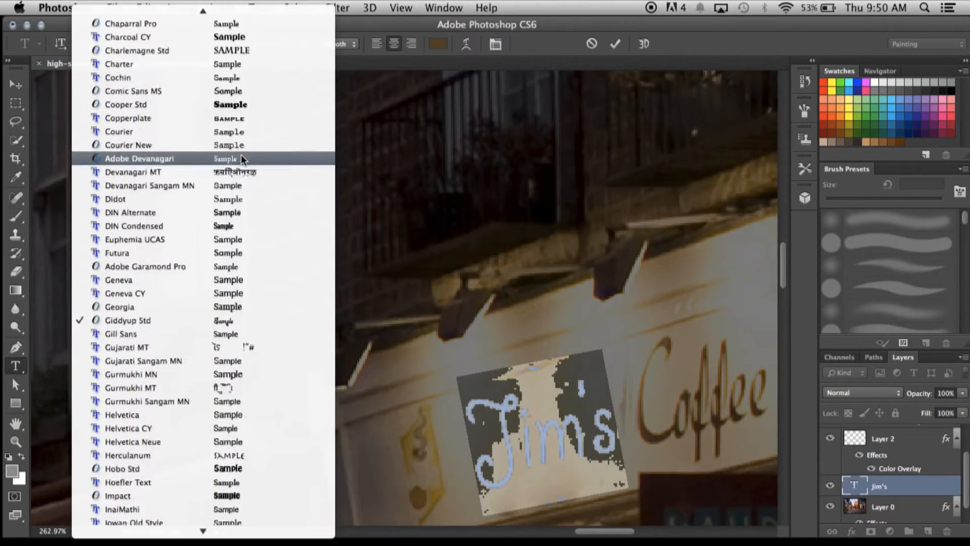
scroll(241, 153, "up", 5)
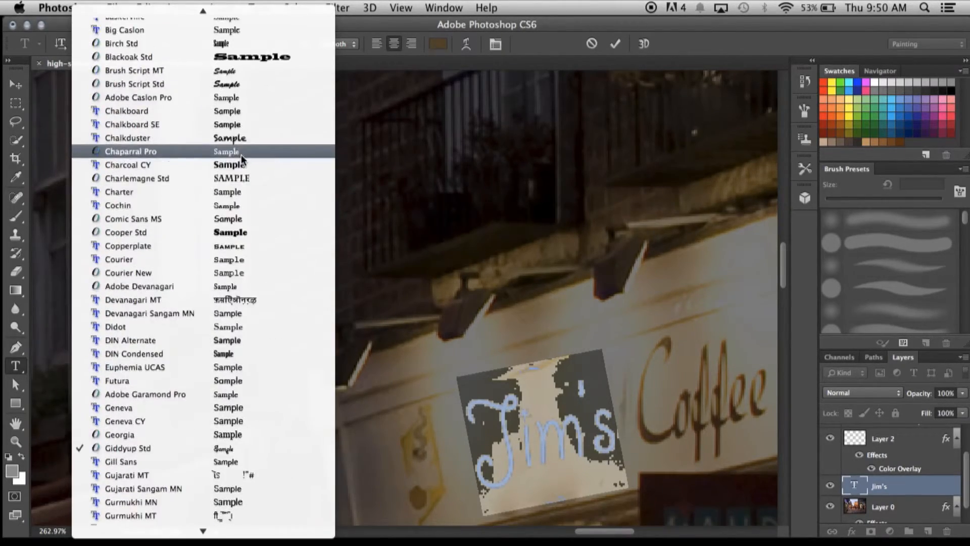
left_click(238, 107)
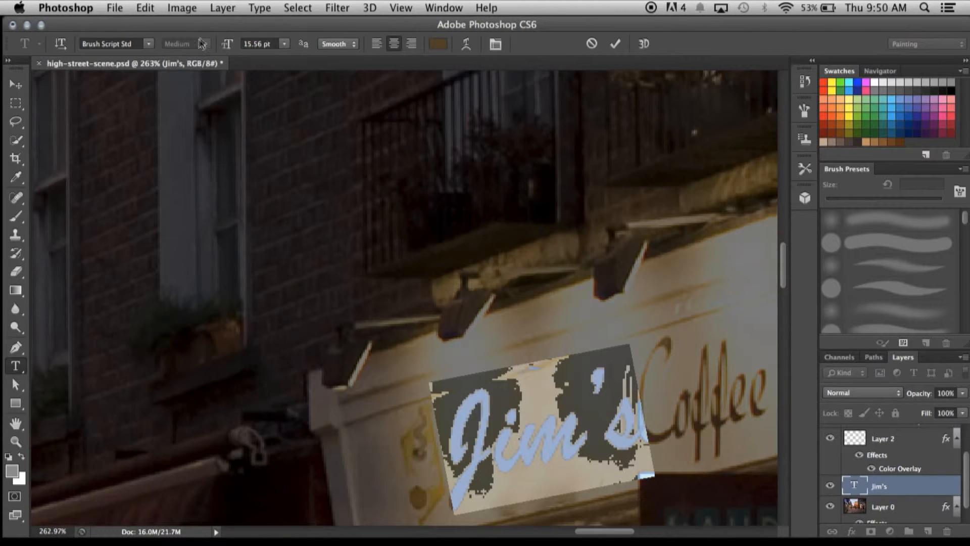
Set the anti-aliasing of the new sign text to Sharp
left_click(546, 457)
left_click(509, 437)
double_click(506, 442)
left_click(338, 44)
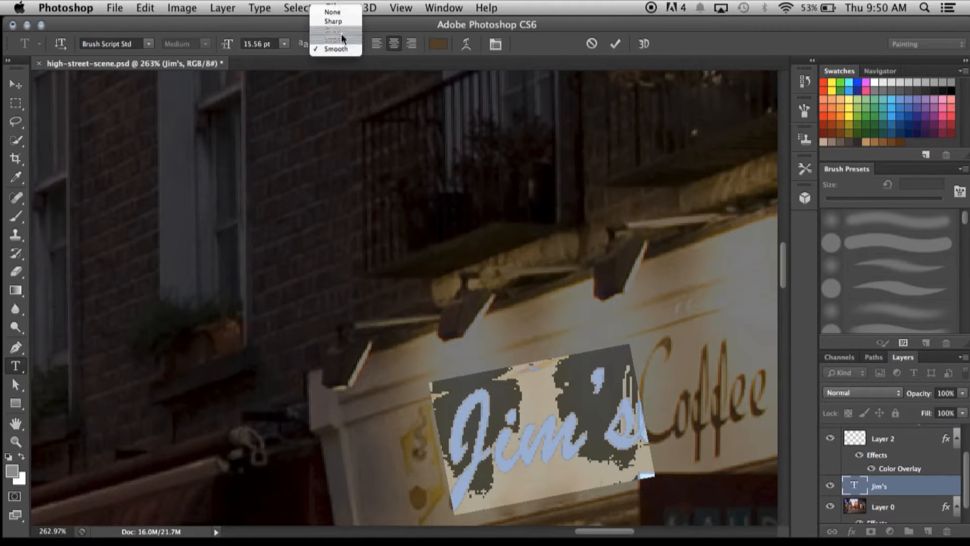
left_click(340, 23)
left_click(442, 426)
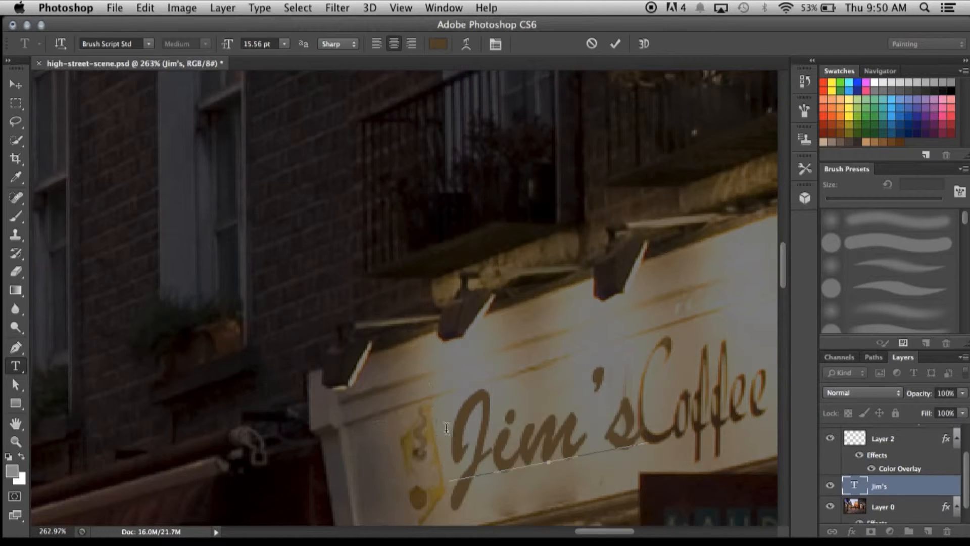
double_click(462, 430)
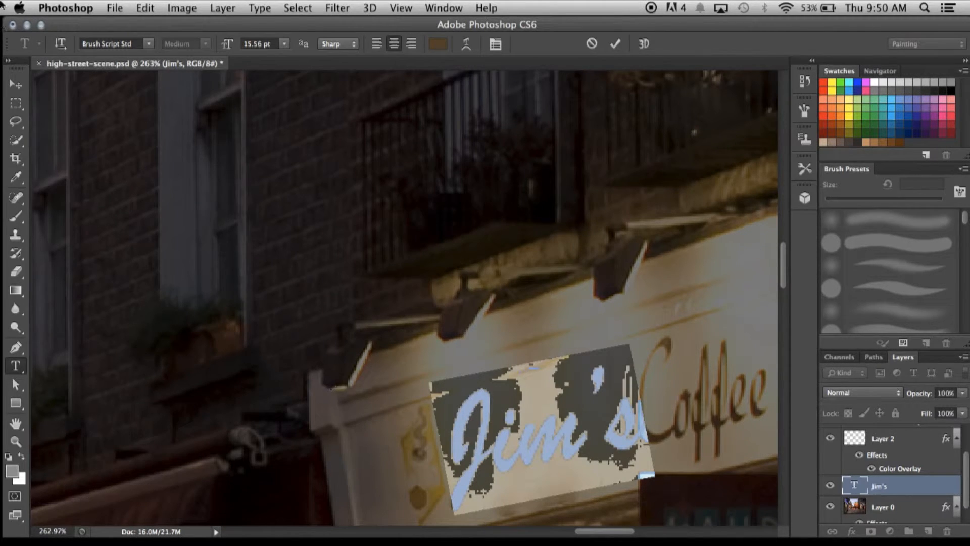
Scale the new sign text to 63.98% width and 76.37% height, position it in front of "Coffee", and apply the transform
left_click(15, 81)
left_click_drag(430, 352, 452, 380)
mouse_move(530, 439)
left_mouse_down()
mouse_move(517, 420)
mouse_move(516, 428)
left_mouse_up()
left_click_drag(440, 433, 510, 434)
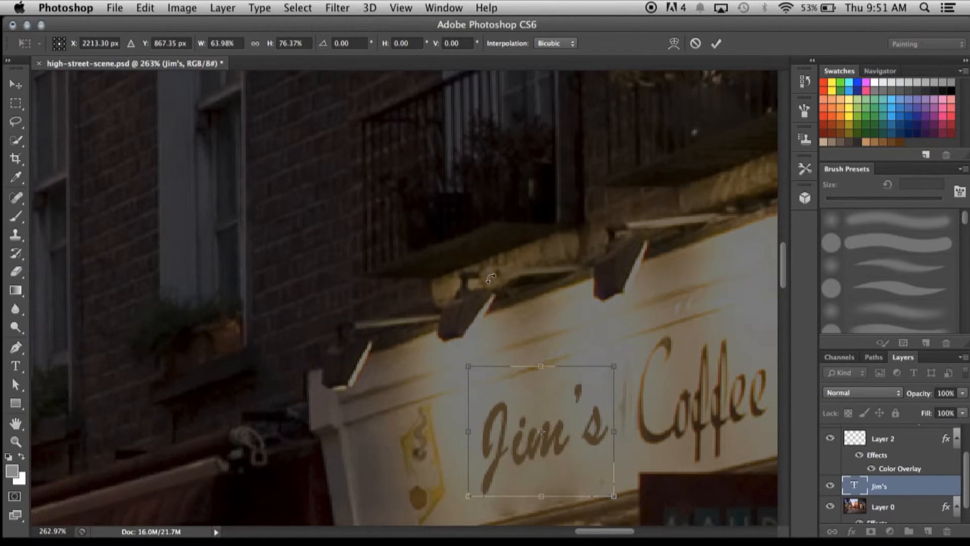
scroll(490, 265, "down", 5)
left_click_drag(547, 284, 549, 285)
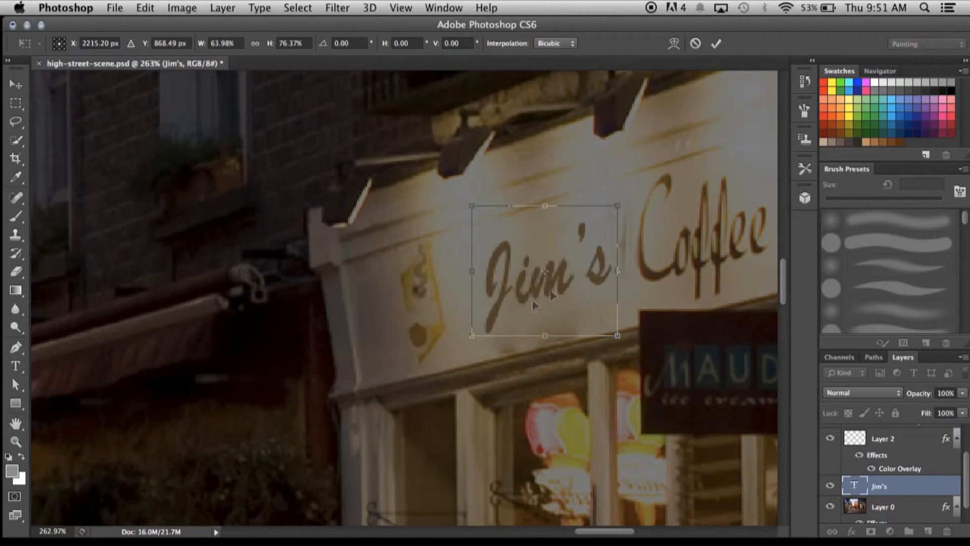
scroll(450, 380, "down", 2)
left_click(15, 121)
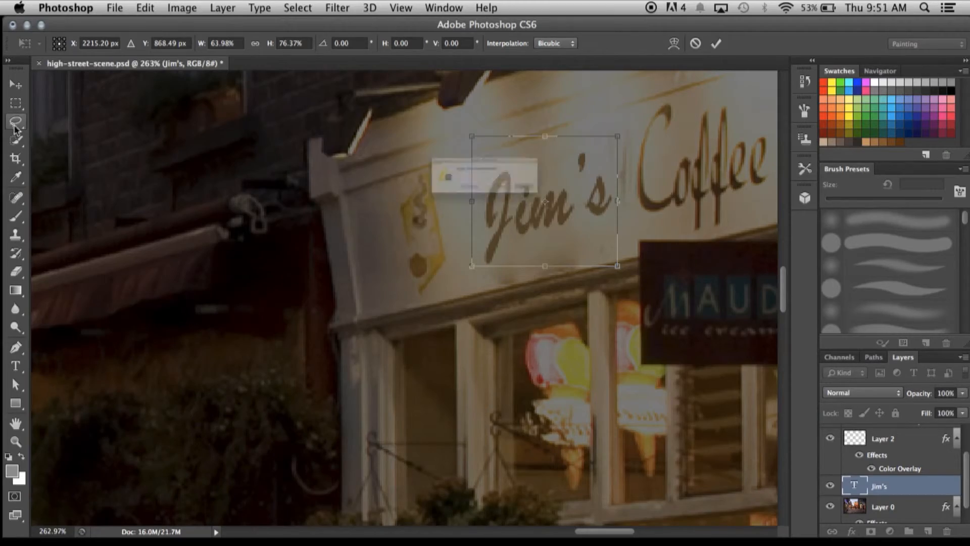
key("Return")
Check the whole street scene with the new sign lettering and save the document
scroll(211, 271, "down", 3)
scroll(211, 271, "up", 3)
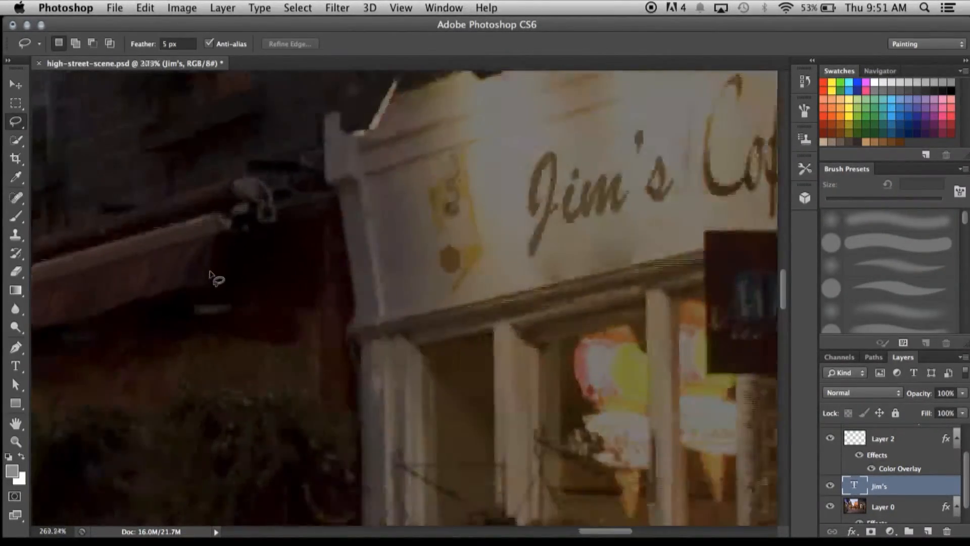
scroll(208, 276, "down", 10)
scroll(203, 276, "up", 6)
scroll(204, 277, "up", 2)
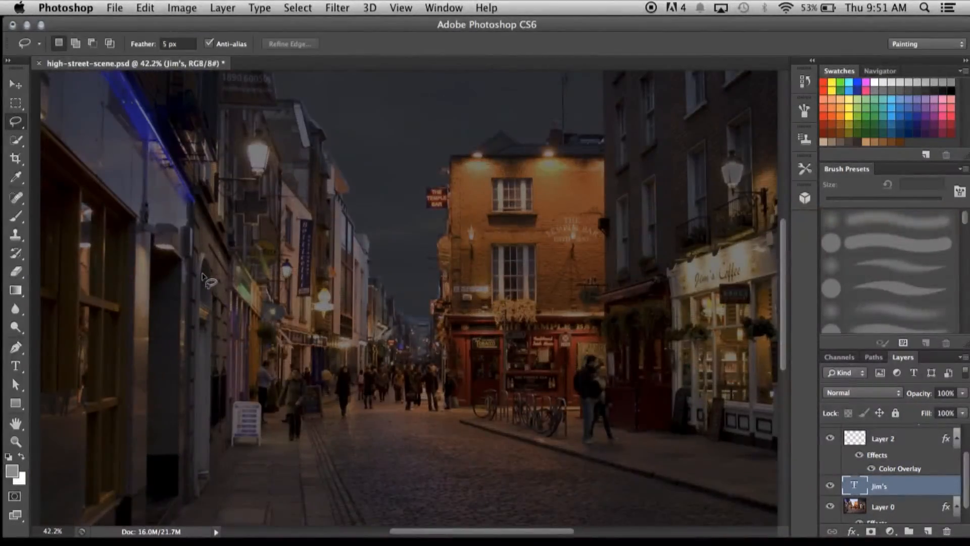
scroll(204, 277, "down", 2)
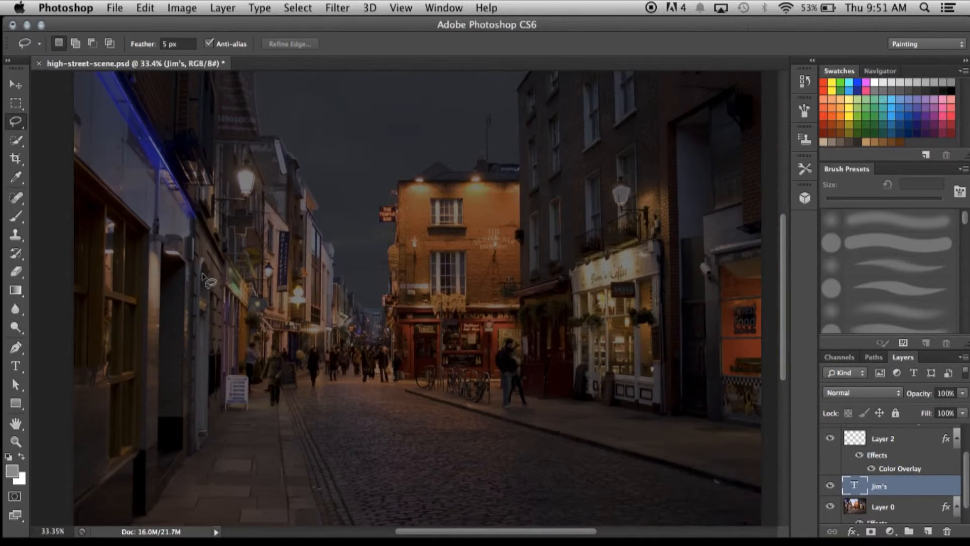
scroll(202, 275, "down", 1)
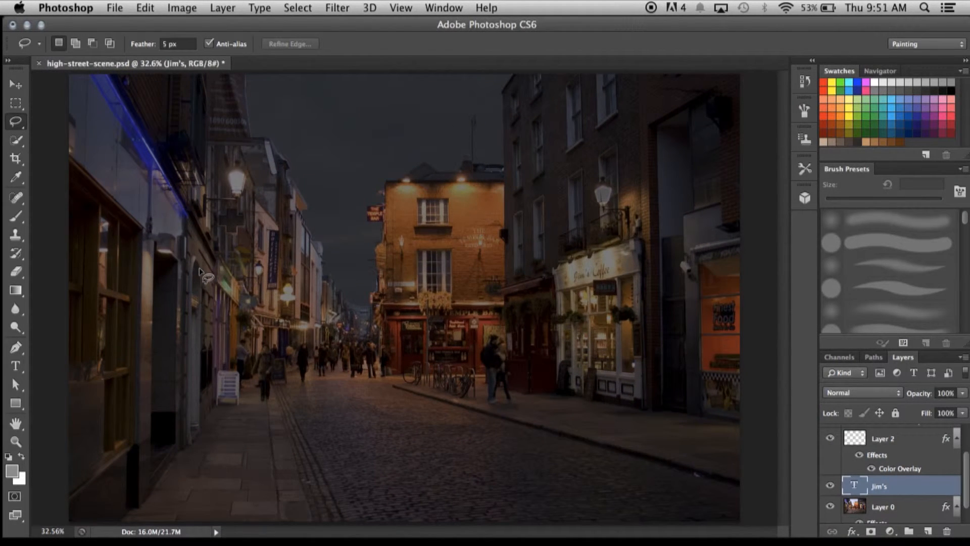
key("super+s")
Save the document as high-street-scene.psd in the Tutorial folder in Photoshop format with layers, replacing the existing file and keeping Maximize Compatibility enabled
left_click(92, 6)
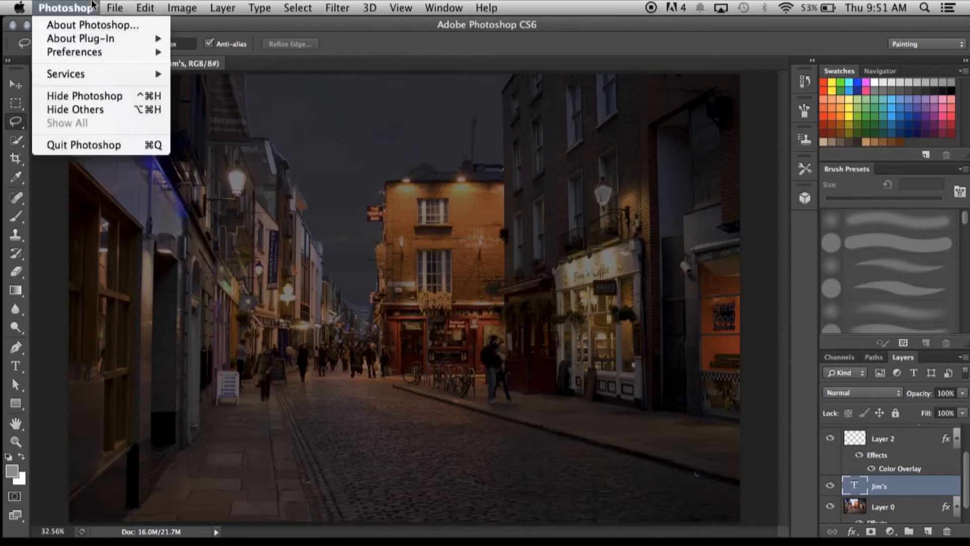
mouse_move(115, 7)
left_click(144, 176)
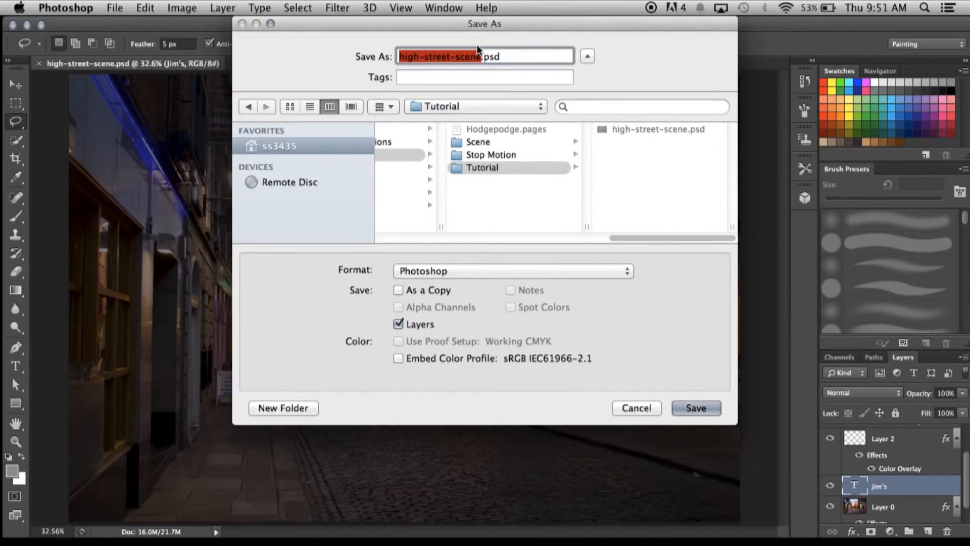
left_click(499, 167)
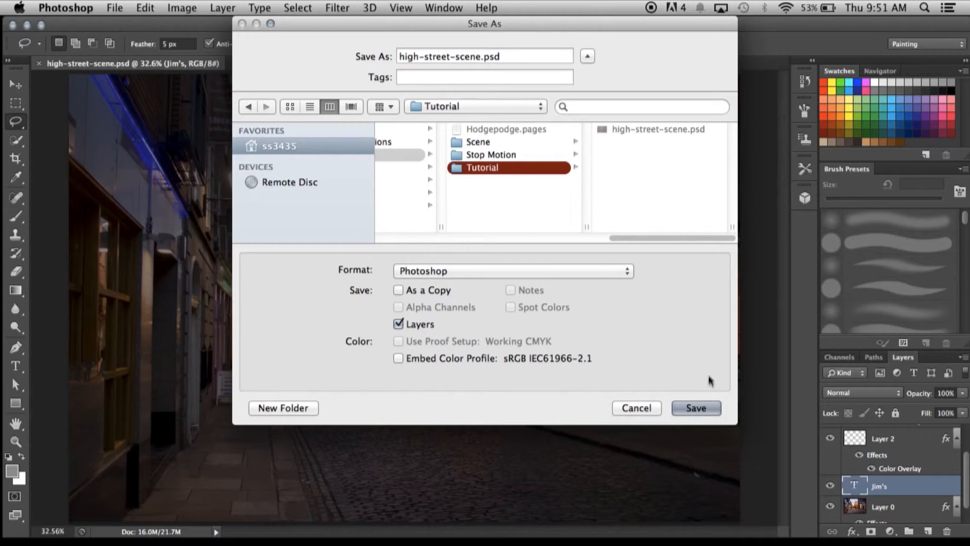
left_click(707, 409)
left_click(591, 118)
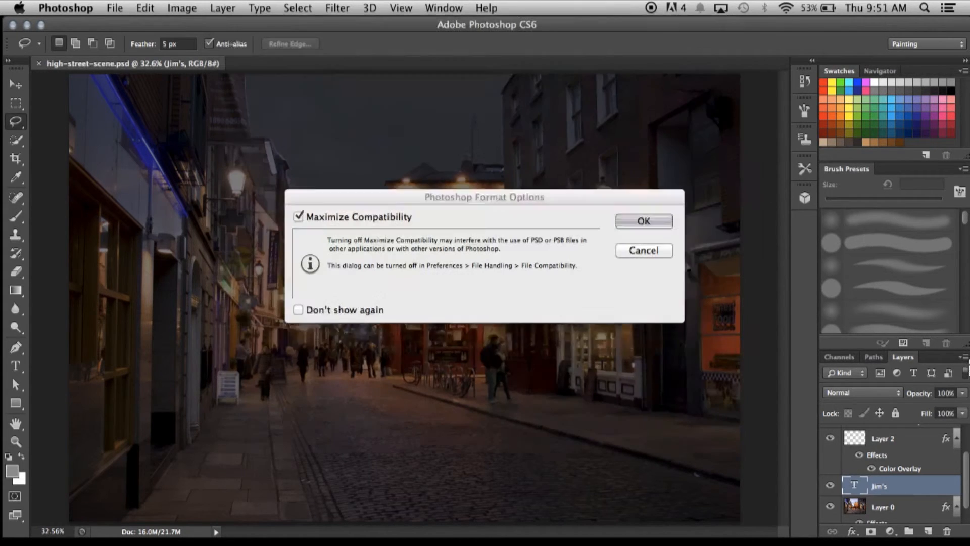
left_click(655, 223)
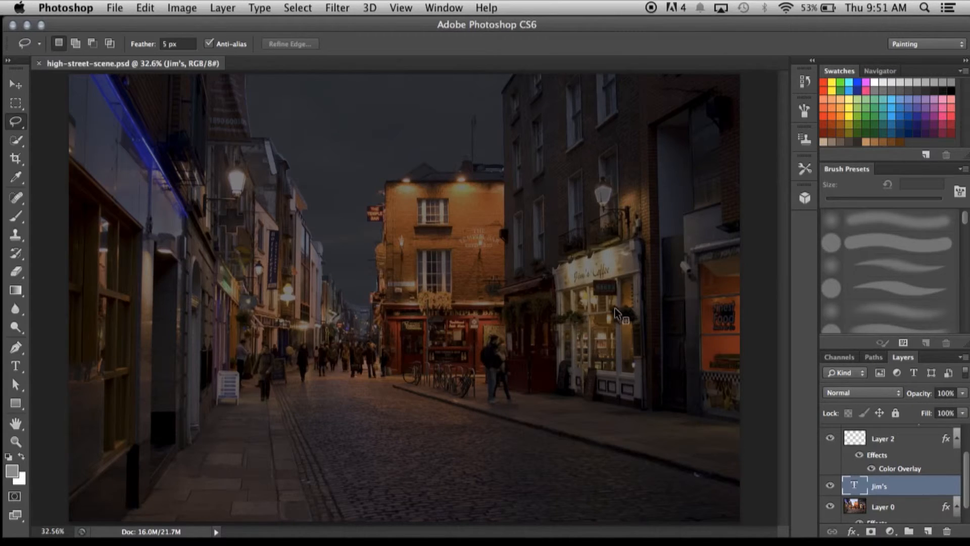
Examine the whole night scene, the coffee shop sign and the neighbouring orange shopfront for further lettering to edit
scroll(615, 308, "up", 5)
scroll(609, 304, "down", 8)
scroll(510, 281, "up", 4)
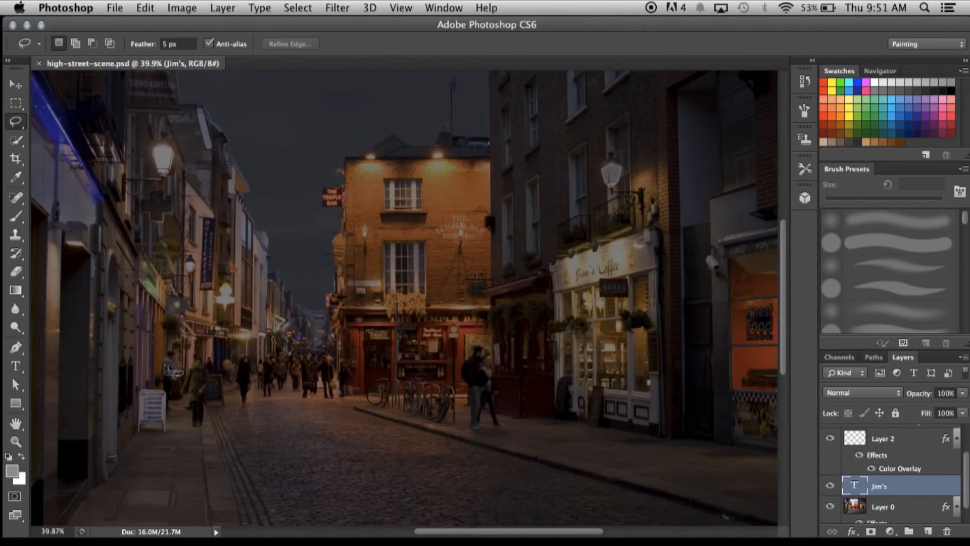
scroll(167, 371, "down", 2)
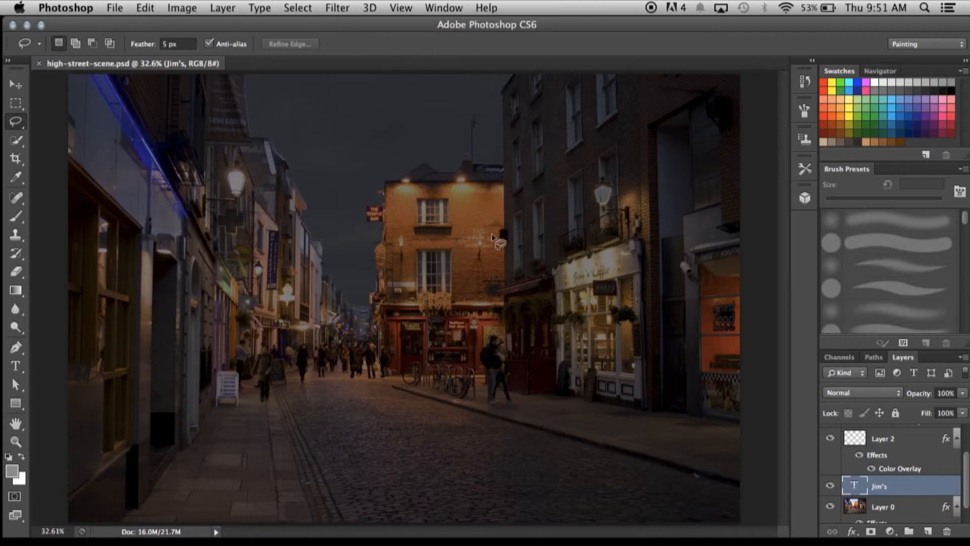
scroll(401, 217, "down", 3)
scroll(387, 222, "up", 6)
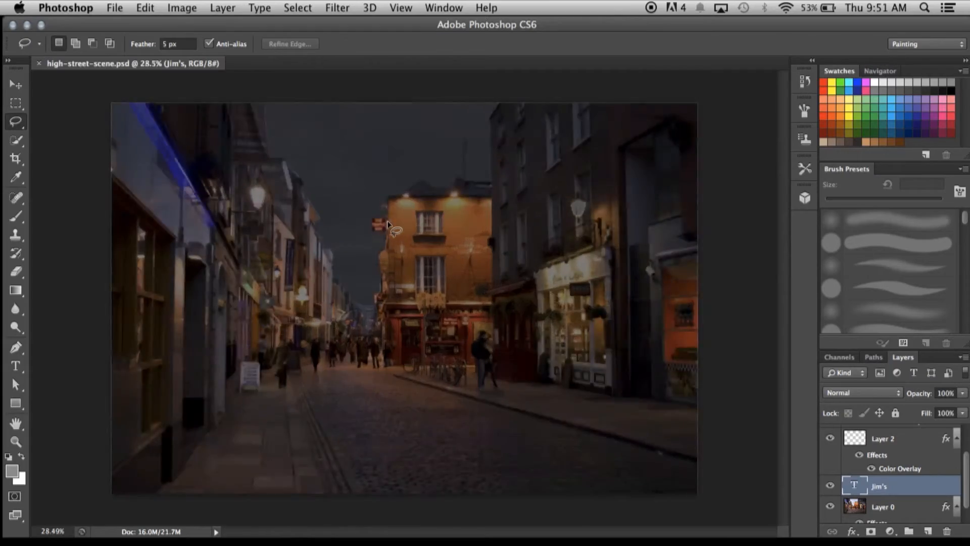
scroll(384, 231, "up", 1)
scroll(669, 256, "down", 5)
scroll(690, 305, "up", 9)
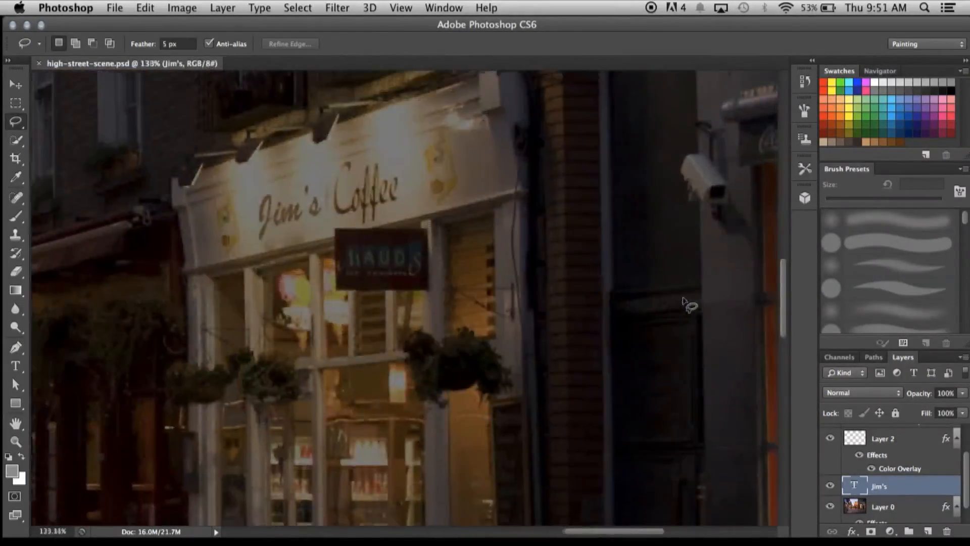
scroll(630, 301, "down", 4)
scroll(652, 273, "down", 1)
scroll(735, 263, "up", 1)
scroll(758, 308, "down", 4)
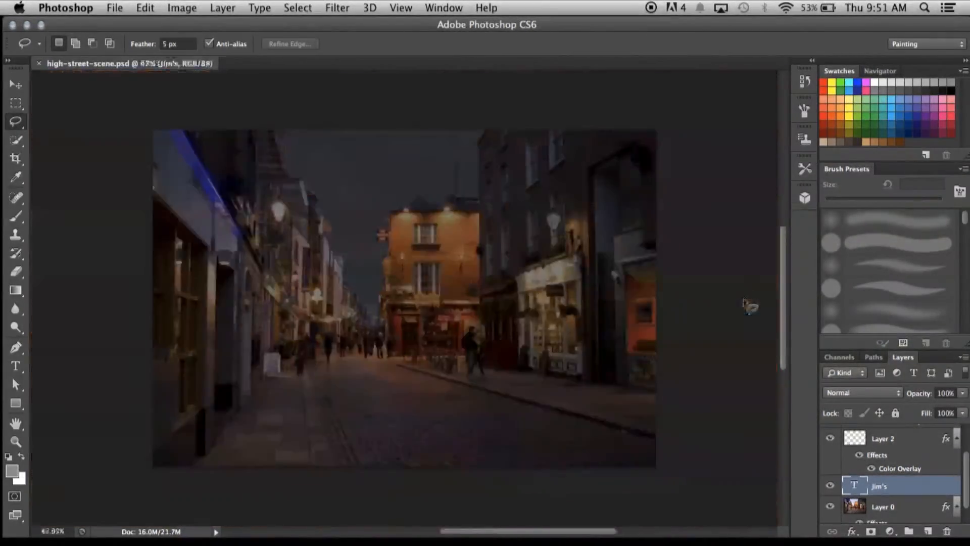
scroll(746, 288, "up", 2)
scroll(718, 326, "up", 4)
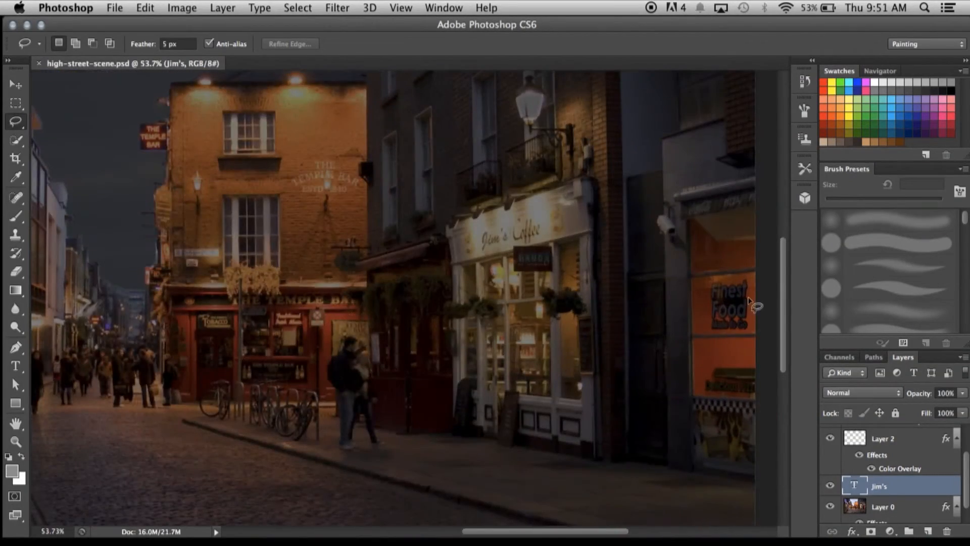
scroll(748, 293, "up", 8)
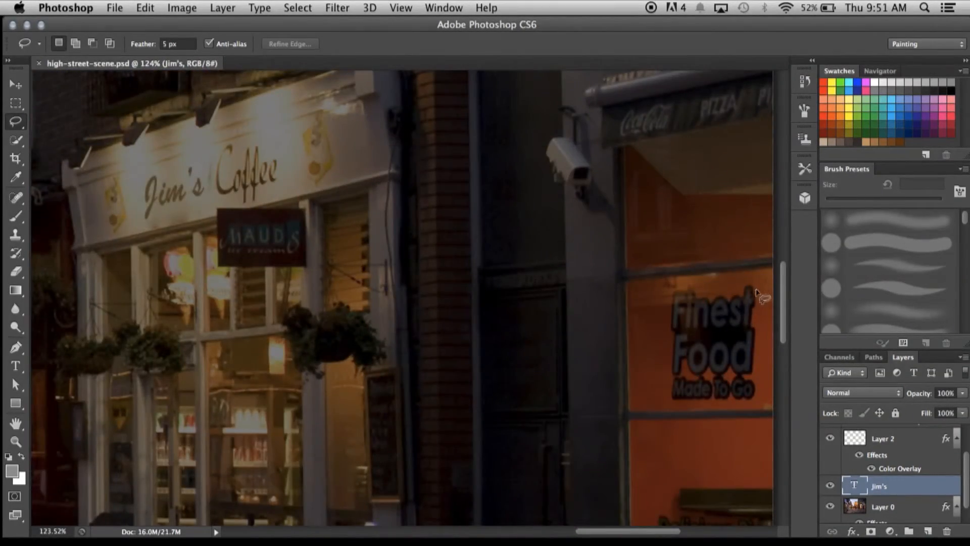
scroll(754, 290, "down", 3)
scroll(117, 309, "down", 5)
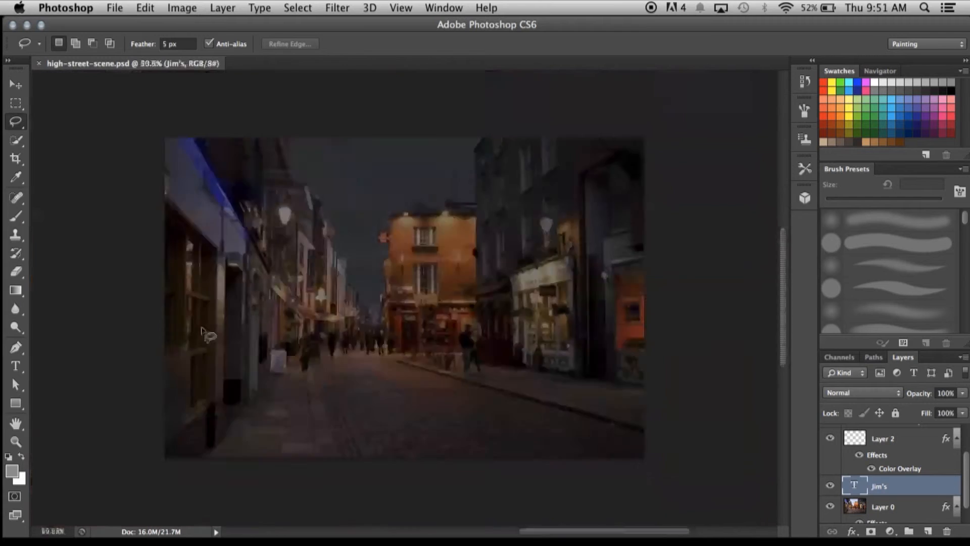
scroll(219, 332, "up", 1)
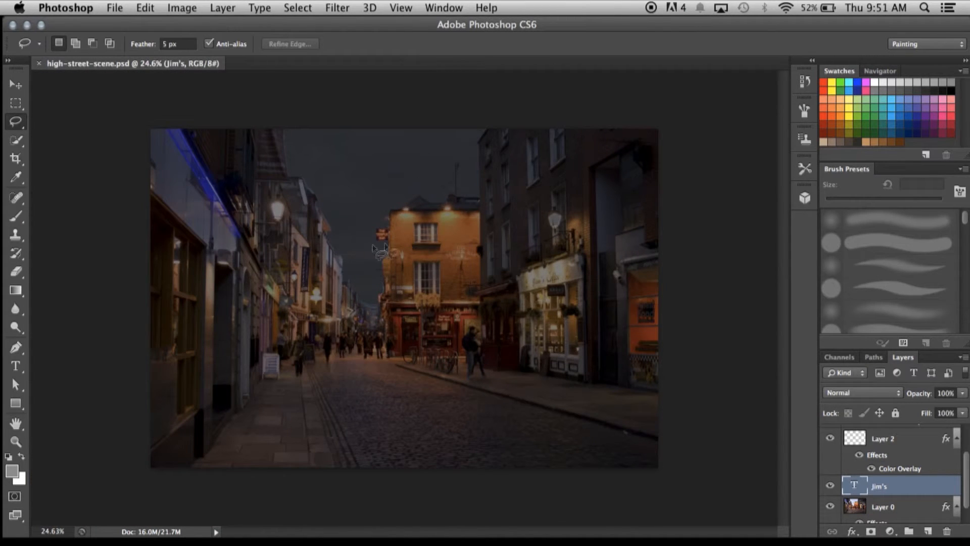
Draw a freehand lasso selection with 5 px feather around the "Finest Food Made To Go" lettering on the orange window
scroll(614, 328, "up", 10)
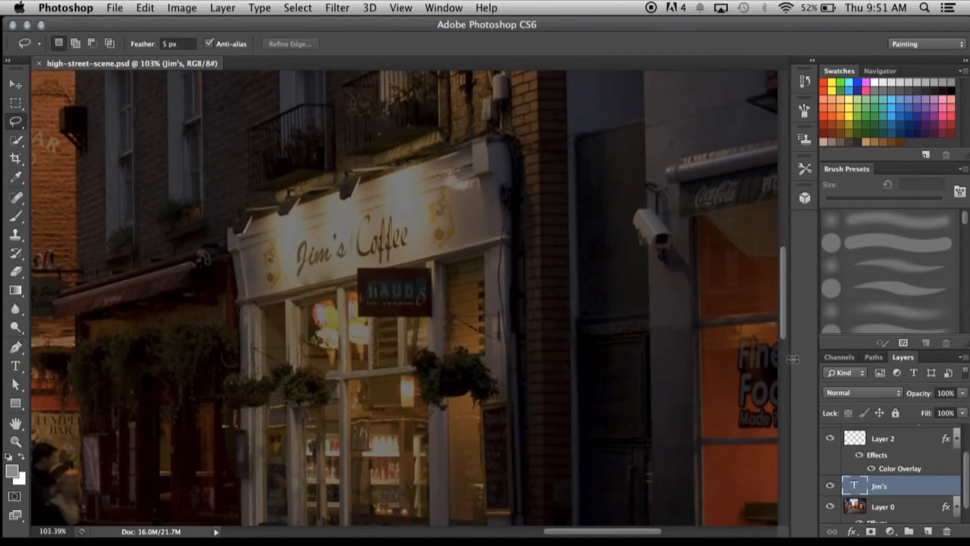
scroll(761, 407, "up", 5)
left_click_drag(667, 532, 696, 530)
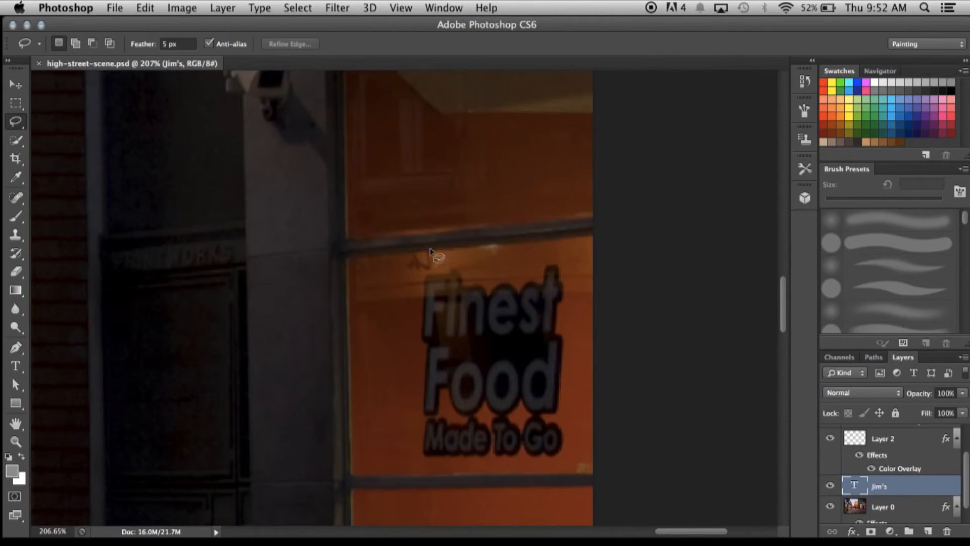
left_click_drag(407, 301, 407, 455)
mouse_move(540, 455)
left_mouse_down()
mouse_move(543, 258)
mouse_move(476, 262)
left_mouse_up()
left_click_drag(407, 296, 400, 465)
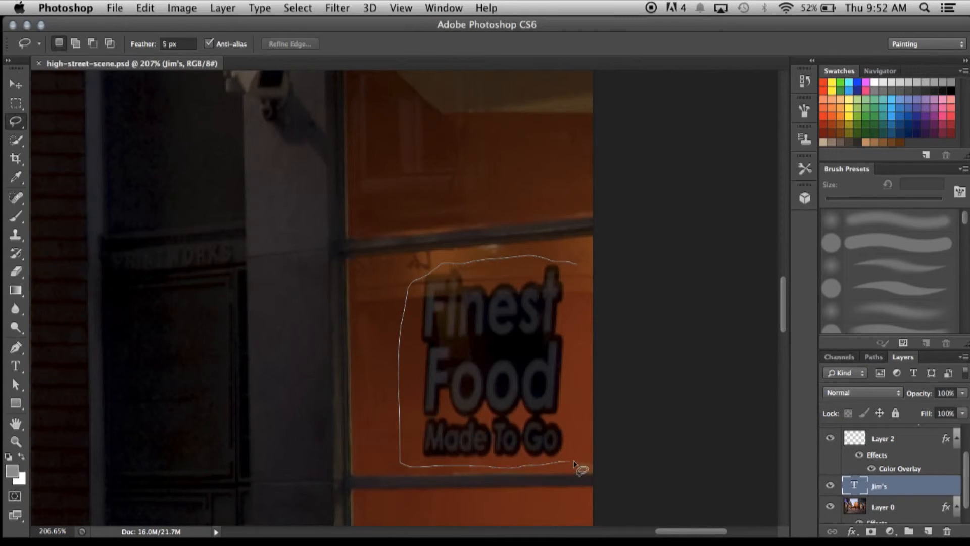
left_click_drag(574, 461, 577, 456)
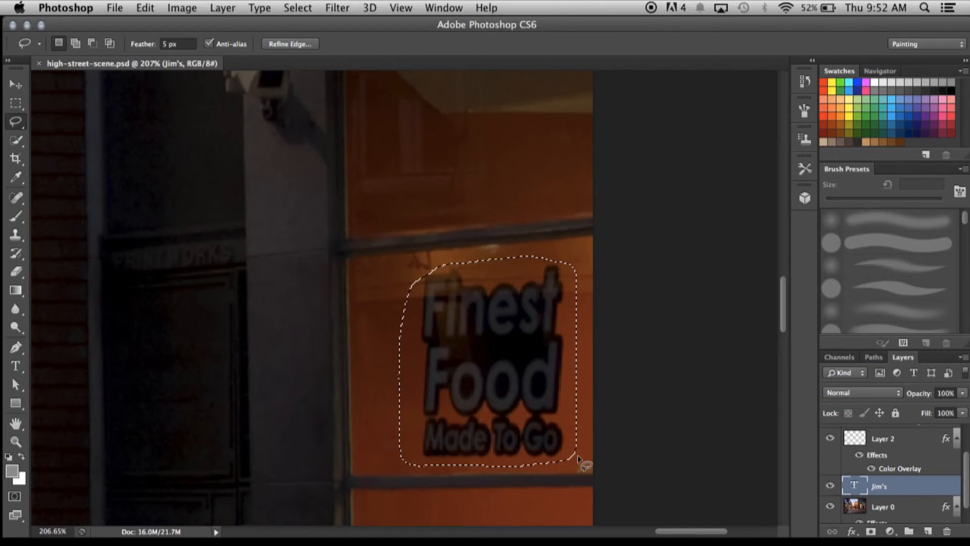
Set the fill of the new sign text layer to 40%
key("shift+4")
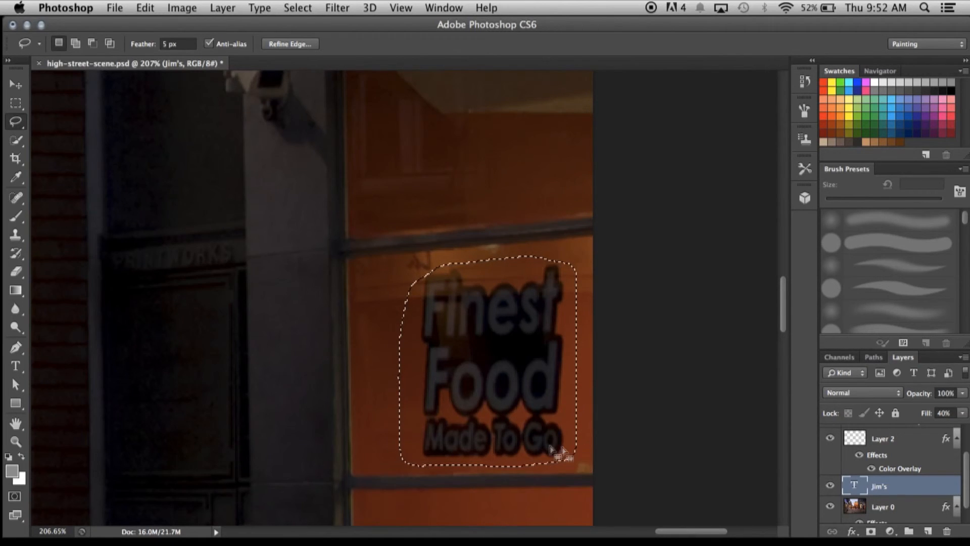
right_click(532, 417)
left_click(478, 384)
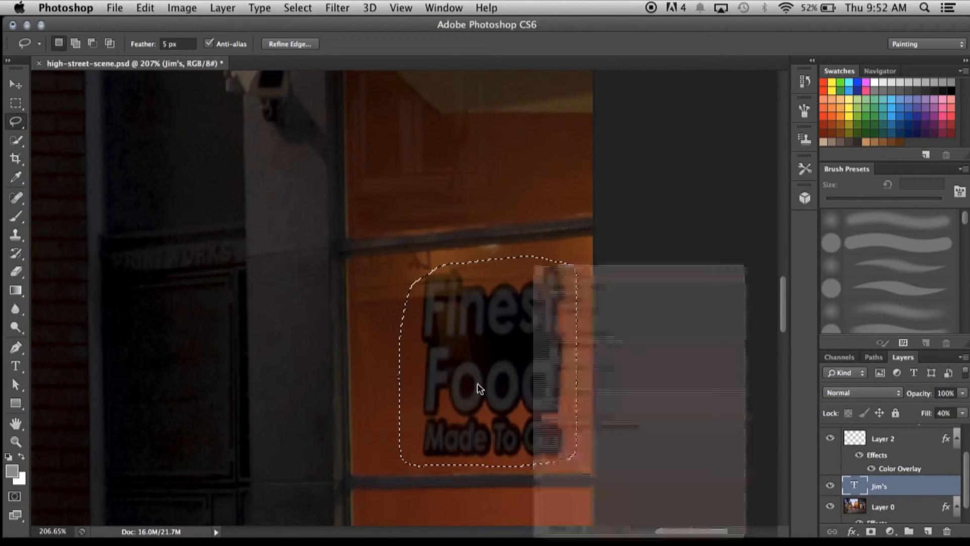
Remove the selected "Finest Food Made To Go" lettering from Layer 0 with a Content-Aware fill at 100% opacity and clear the selection
key("alt+bracketleft")
right_click(500, 356)
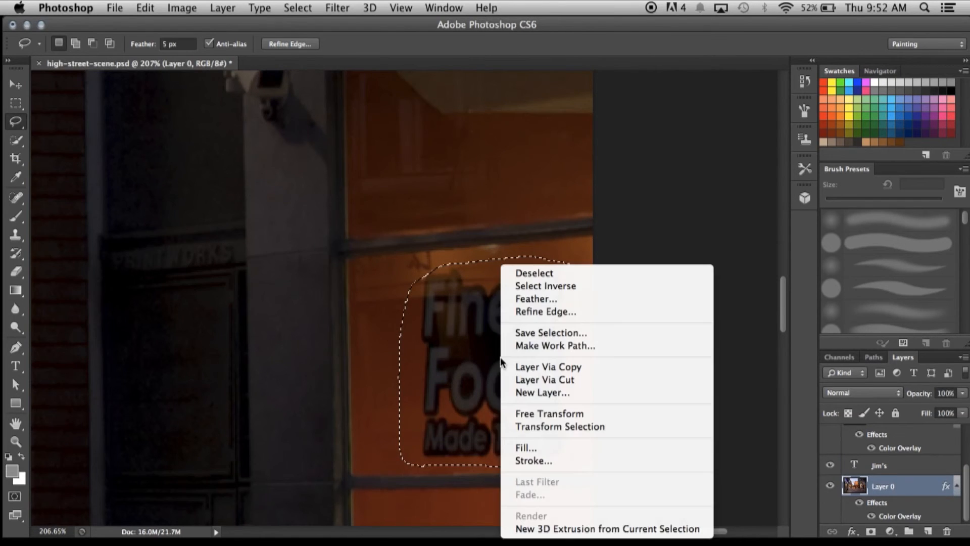
left_click(552, 447)
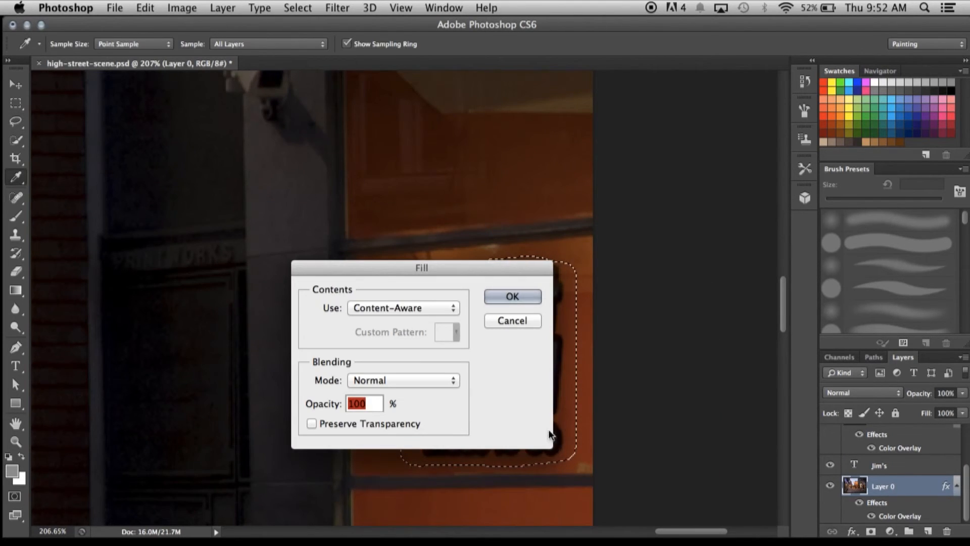
left_click(508, 299)
key("l")
key("ctrl+d")
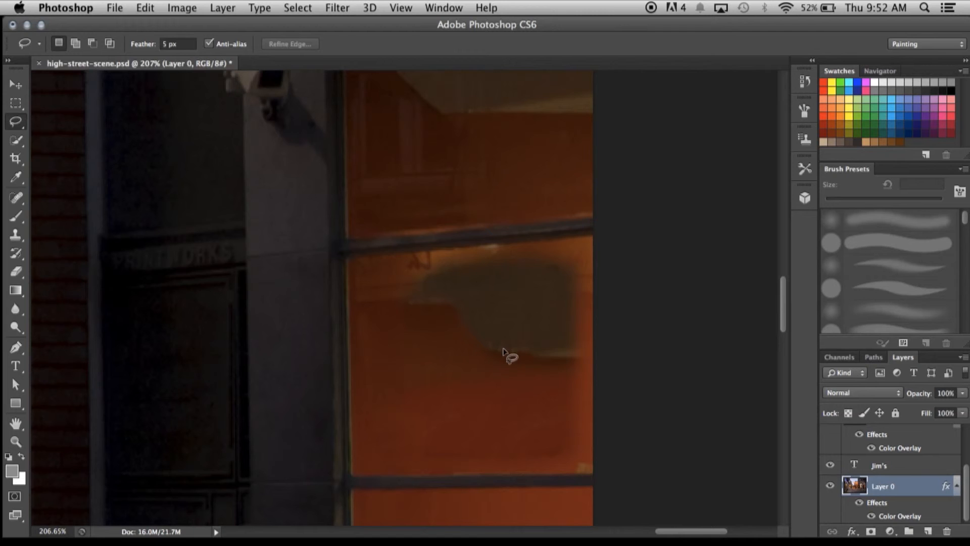
Lasso the grey smudge in the middle pane of the orange window, replace it with a Content-Aware fill and deselect
scroll(413, 370, "down", 10)
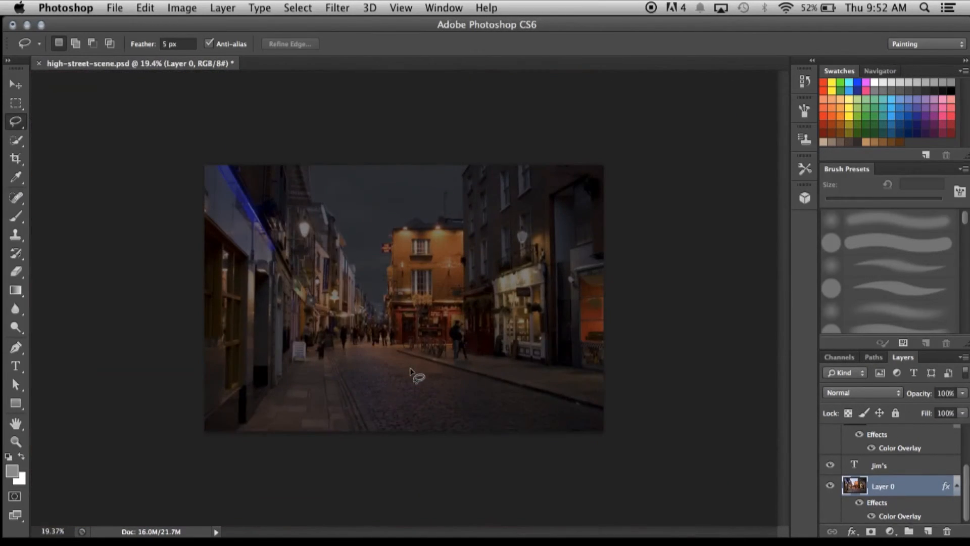
scroll(412, 369, "up", 2)
scroll(655, 331, "up", 3)
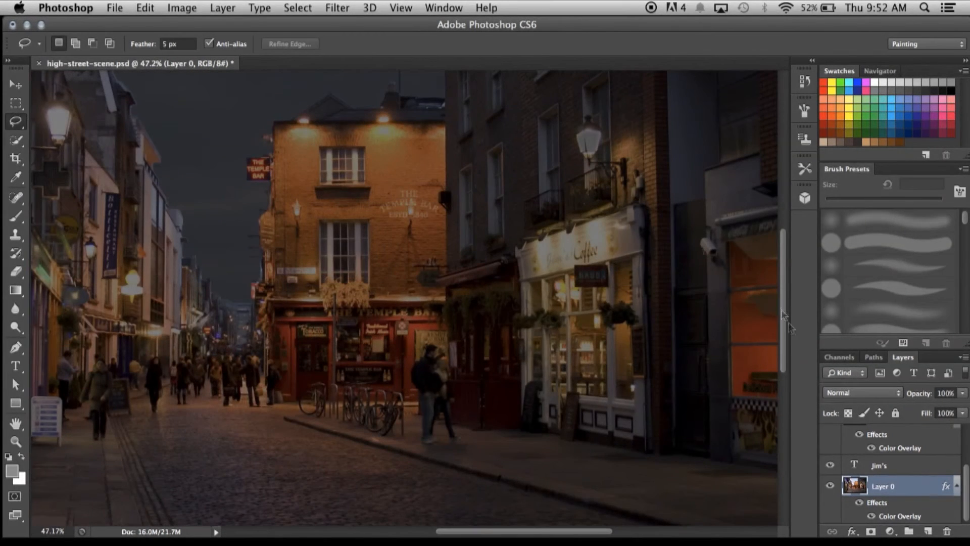
scroll(770, 351, "up", 1)
scroll(580, 311, "up", 3)
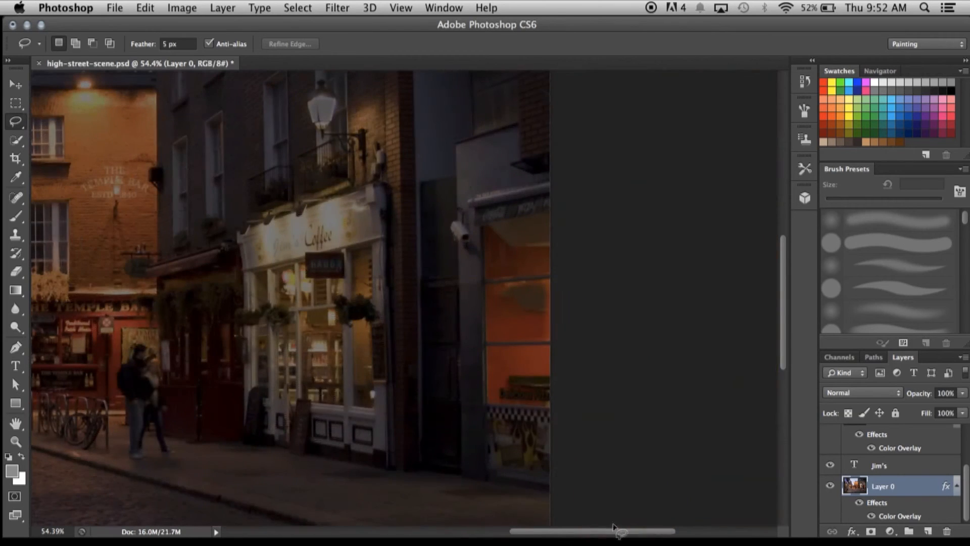
scroll(584, 257, "up", 2)
mouse_move(541, 287)
left_mouse_down()
mouse_move(480, 305)
mouse_move(599, 316)
left_mouse_up()
key("shift")
key("shift+F5")
key("Return")
key("super+d")
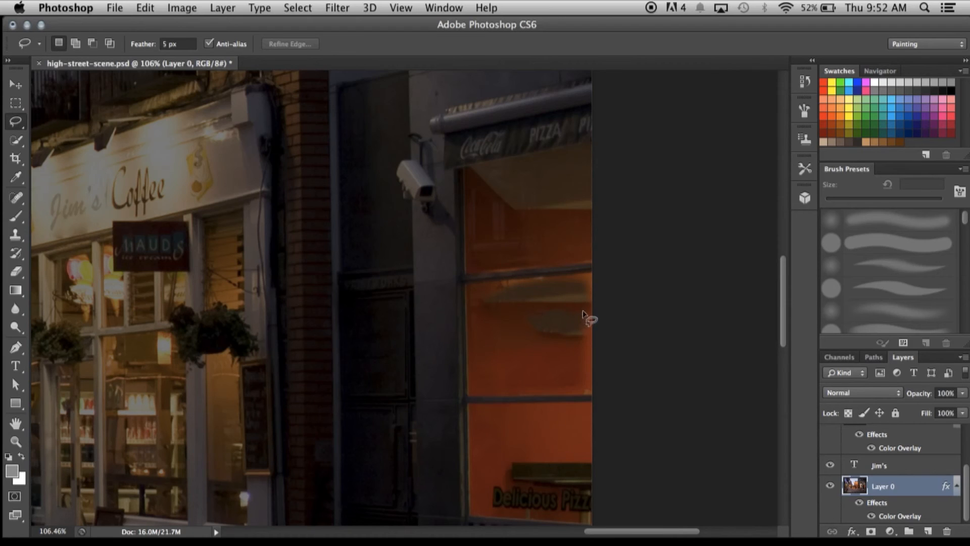
Clean up the remaining grey patch on the orange window with another lasso selection and Content-Aware fill, and show the whole scene
left_click_drag(577, 339, 581, 337)
key("shift+F5")
key("Return")
key("super+d")
scroll(531, 360, "down", 10)
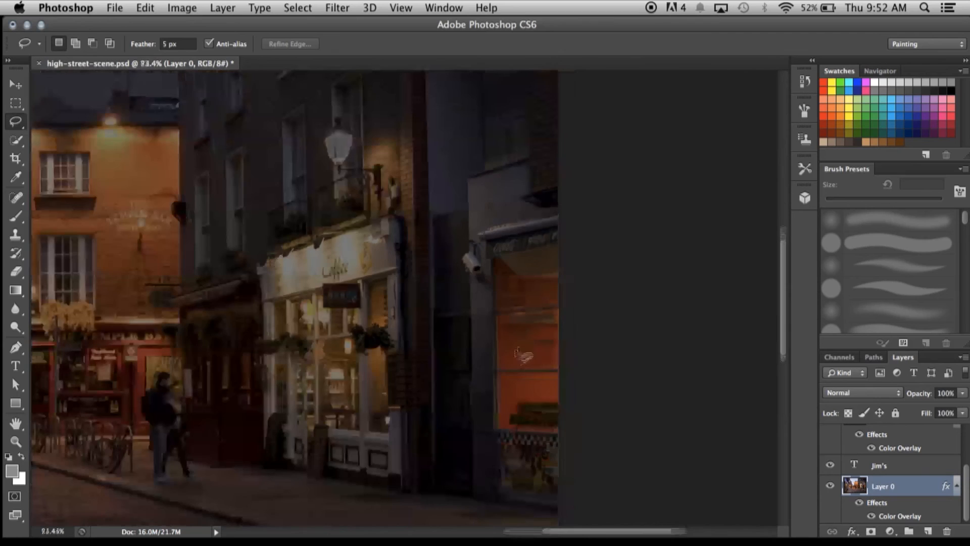
scroll(503, 360, "up", 4)
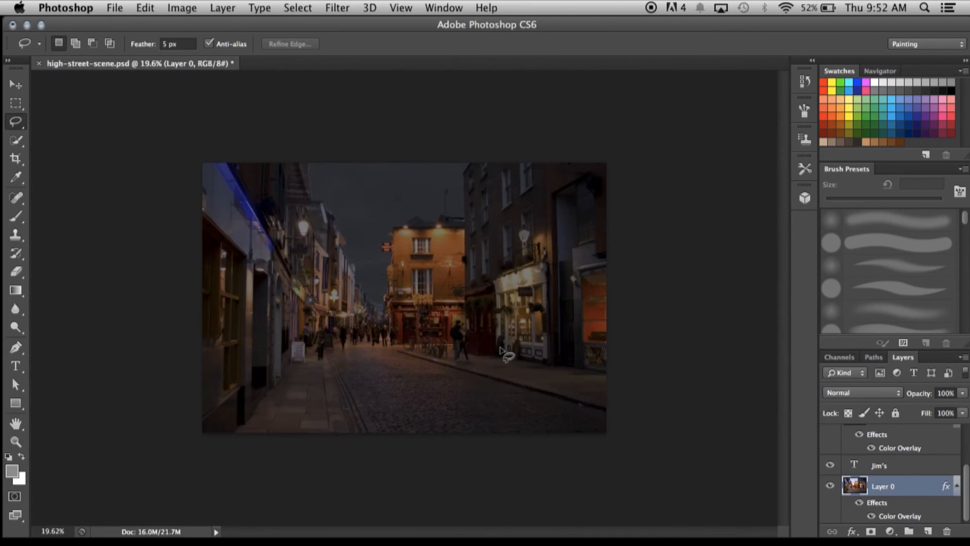